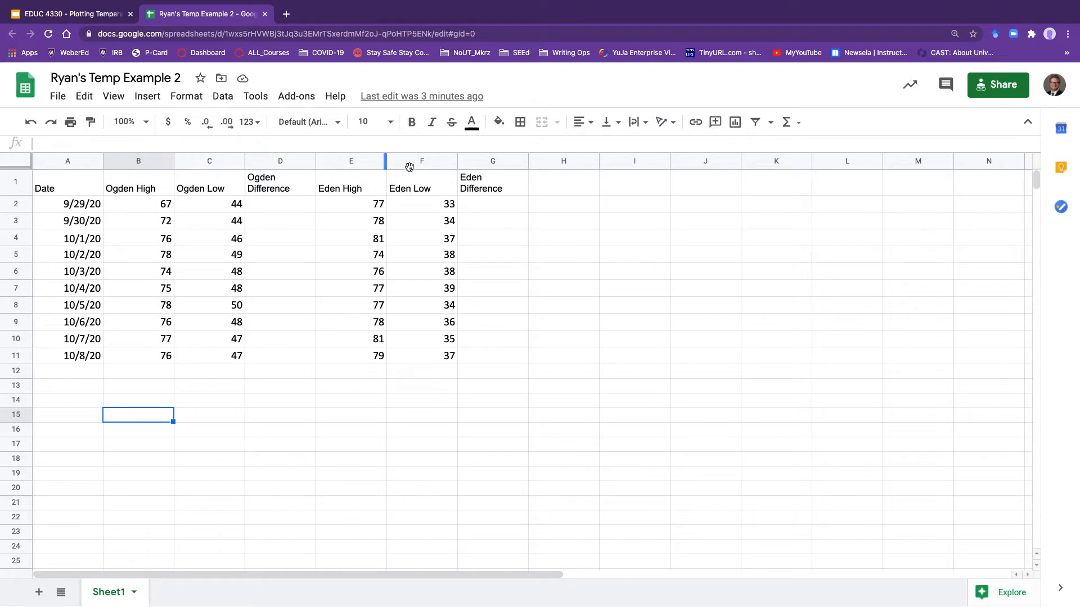
- Narrow columns B through G to one equal width that still fits their headers, and make the Date column slightly narrower
left_click_drag(472, 162, 149, 161)
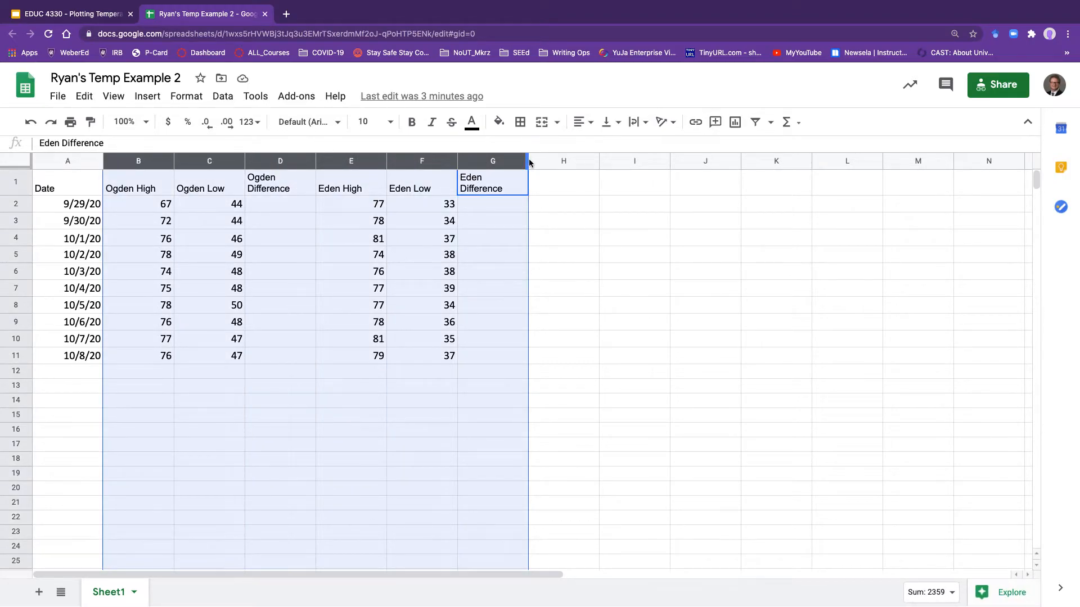
left_click_drag(526, 161, 501, 163)
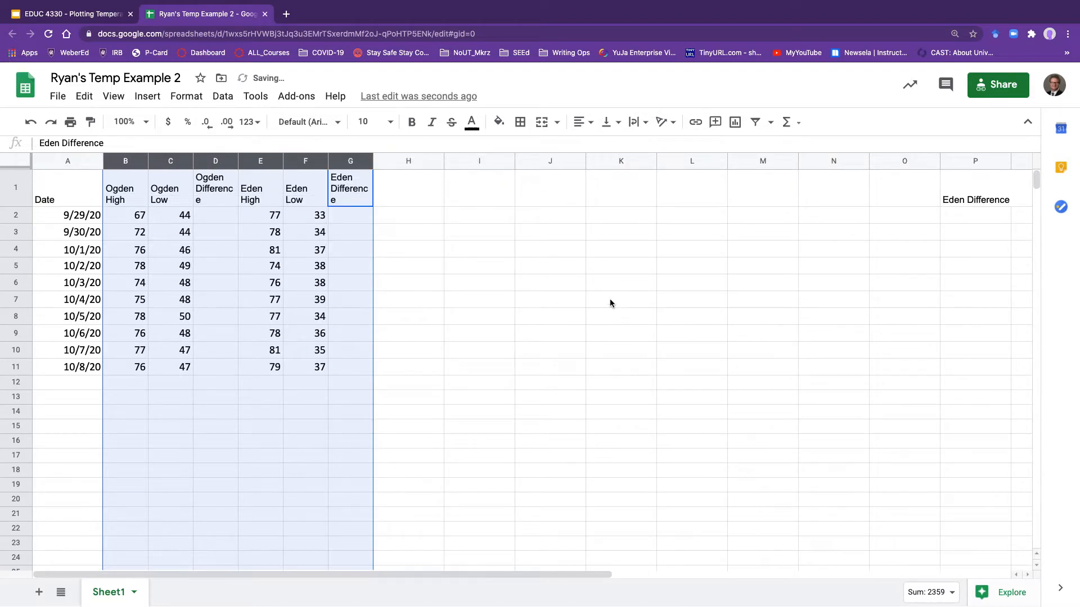
left_click_drag(373, 162, 380, 162)
left_click(470, 276)
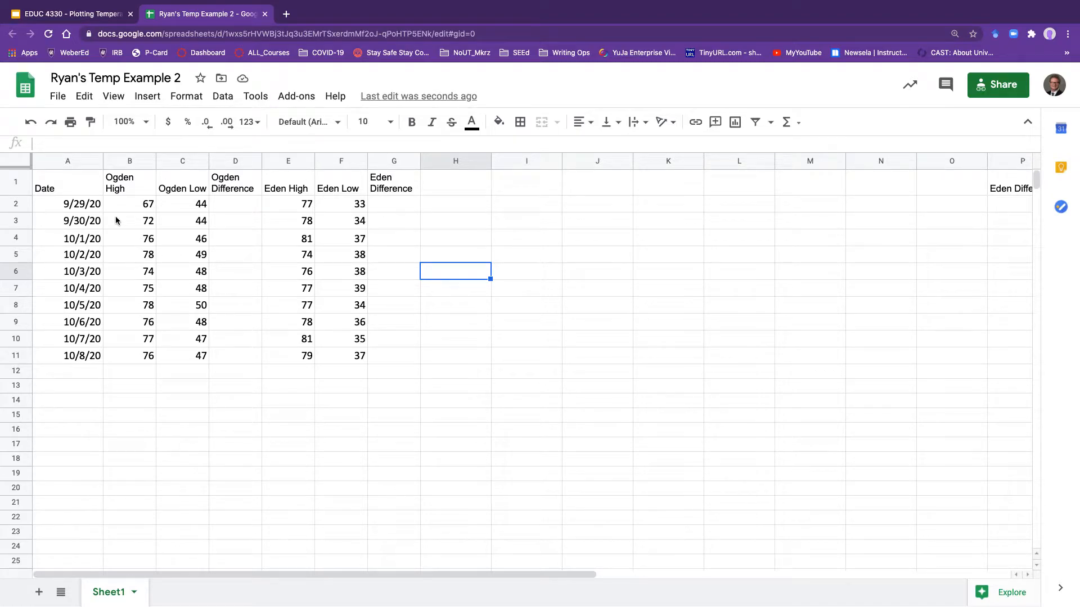
left_click_drag(102, 160, 85, 160)
left_click(270, 231)
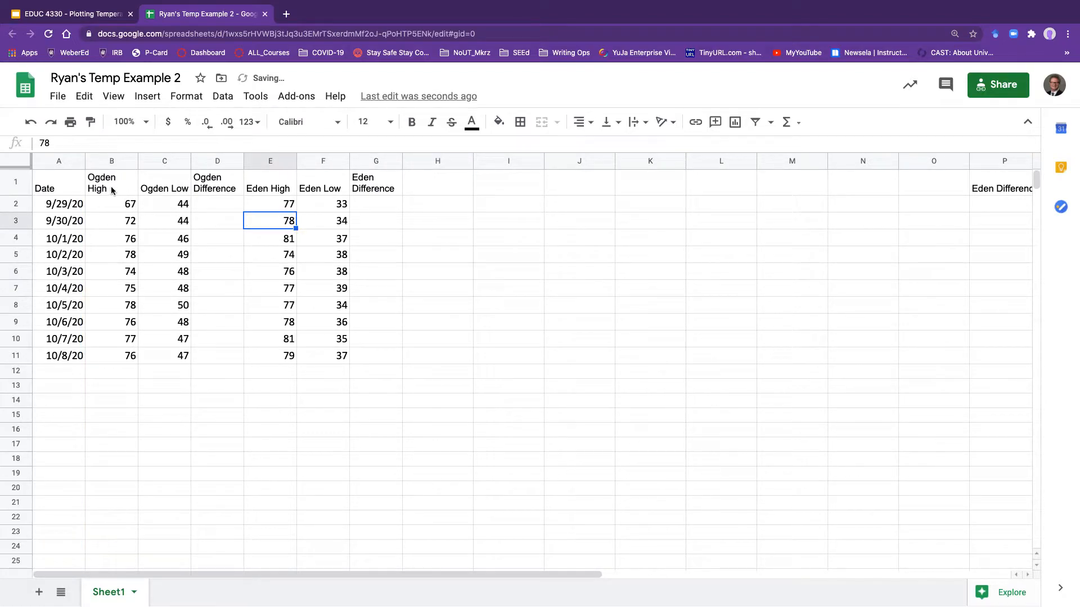
- Try the Overflow text wrapping on the header cells A1:G1 and set them back to Wrap
left_click(113, 186)
left_click_drag(366, 183, 70, 191)
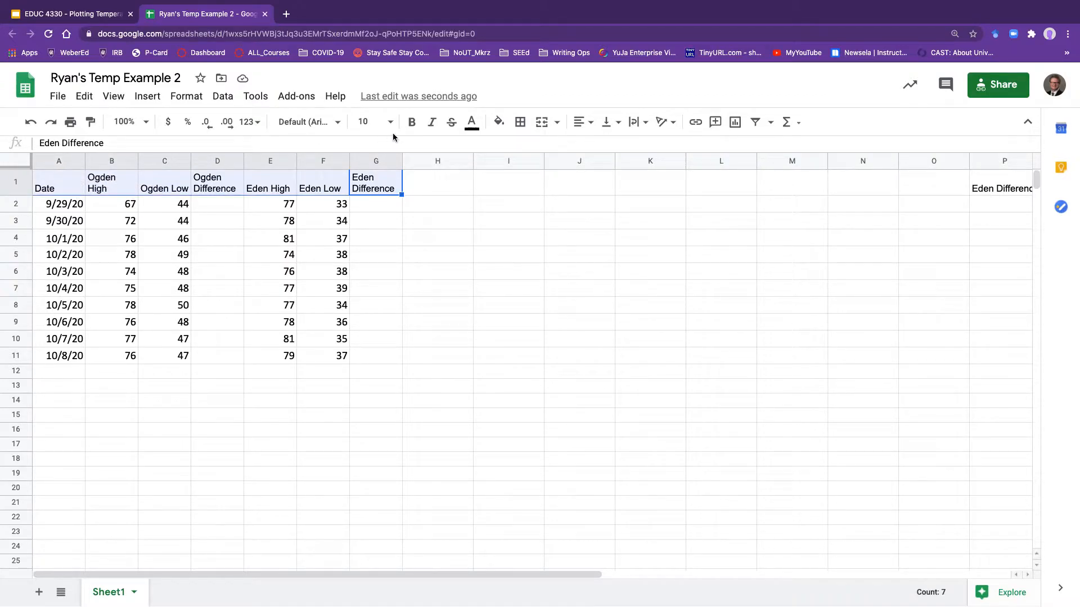
left_click(652, 127)
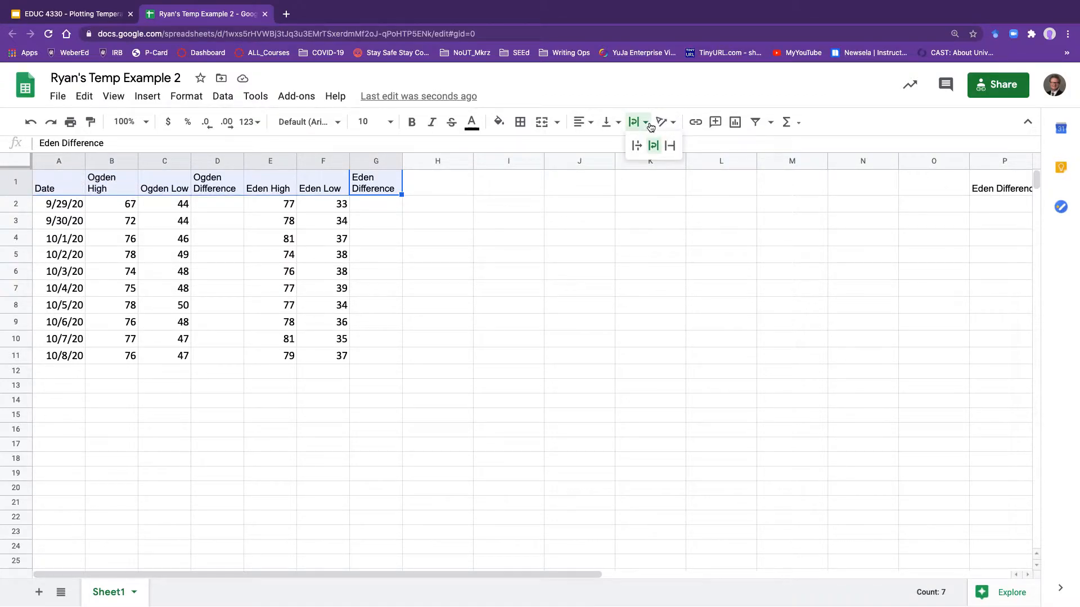
left_click(642, 147)
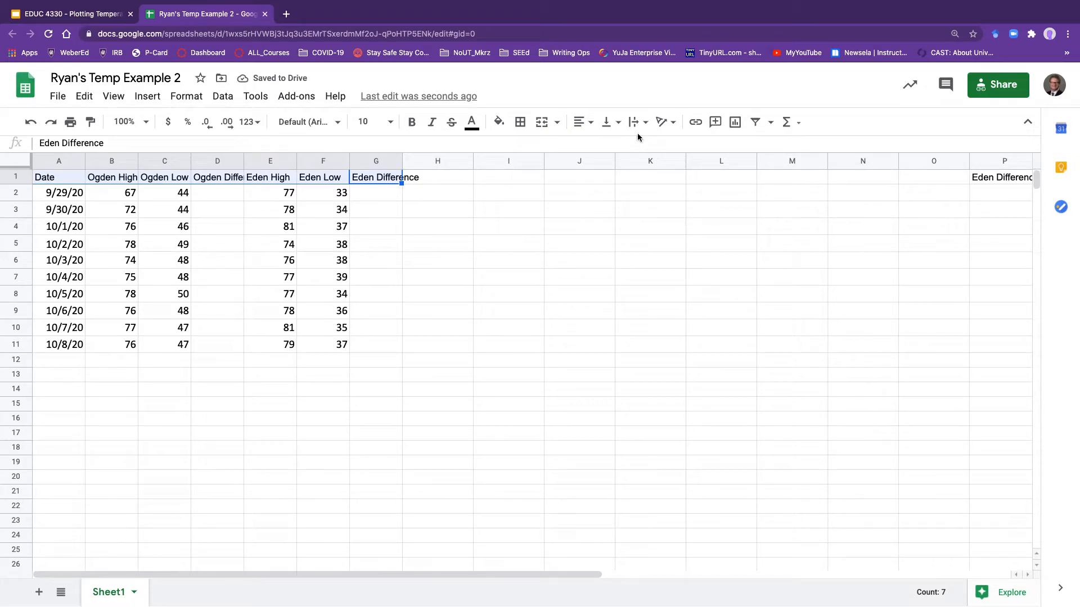
left_click(641, 125)
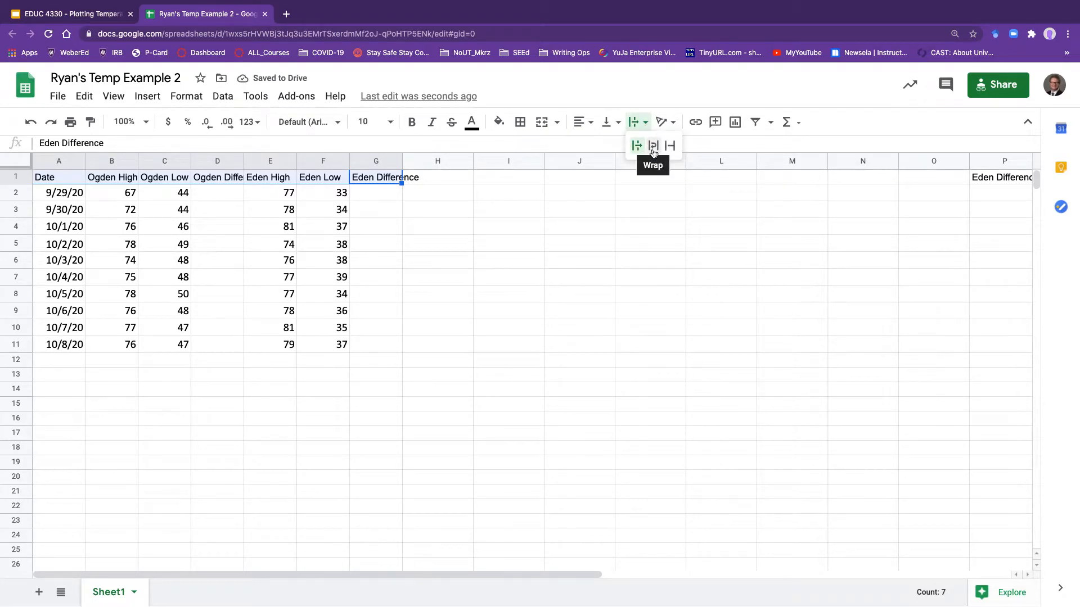
left_click(653, 147)
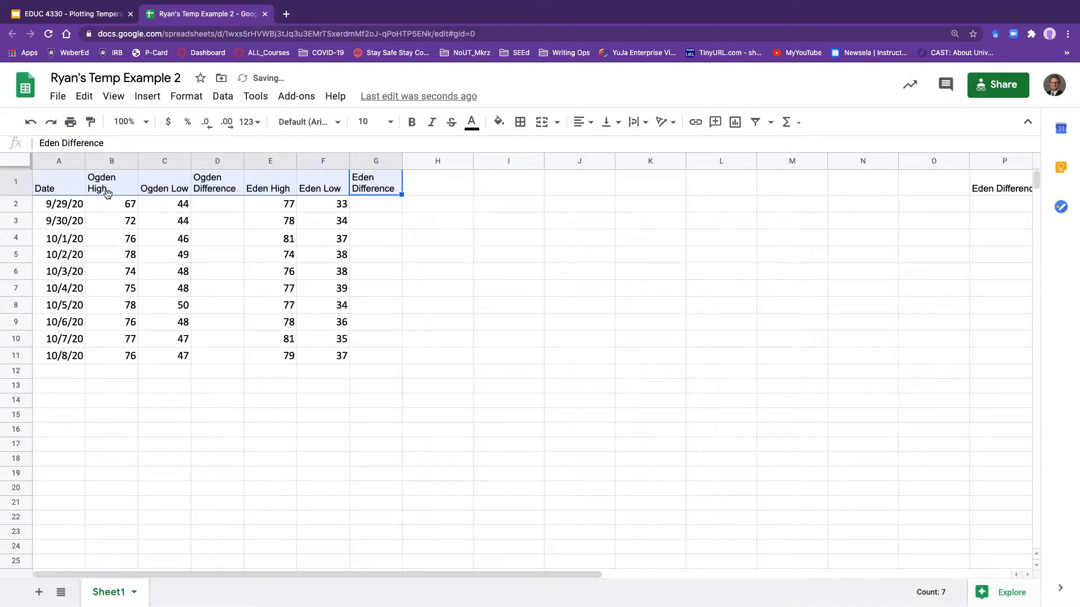
left_click(408, 300)
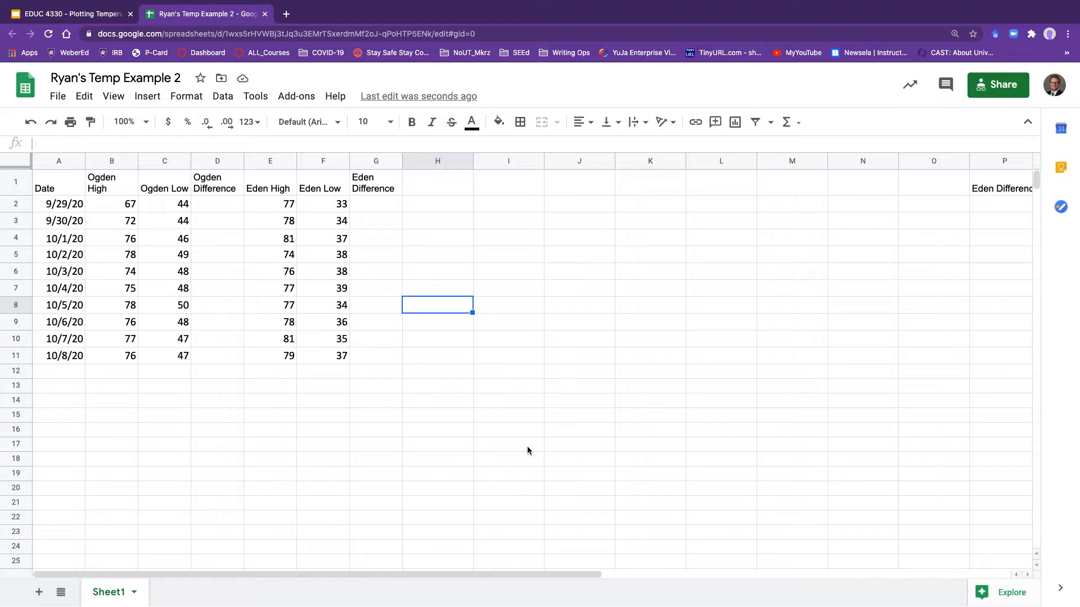
- Enter the formula =B2-C2 in cell D2 to calculate the first Ogden Difference
left_click(213, 206)
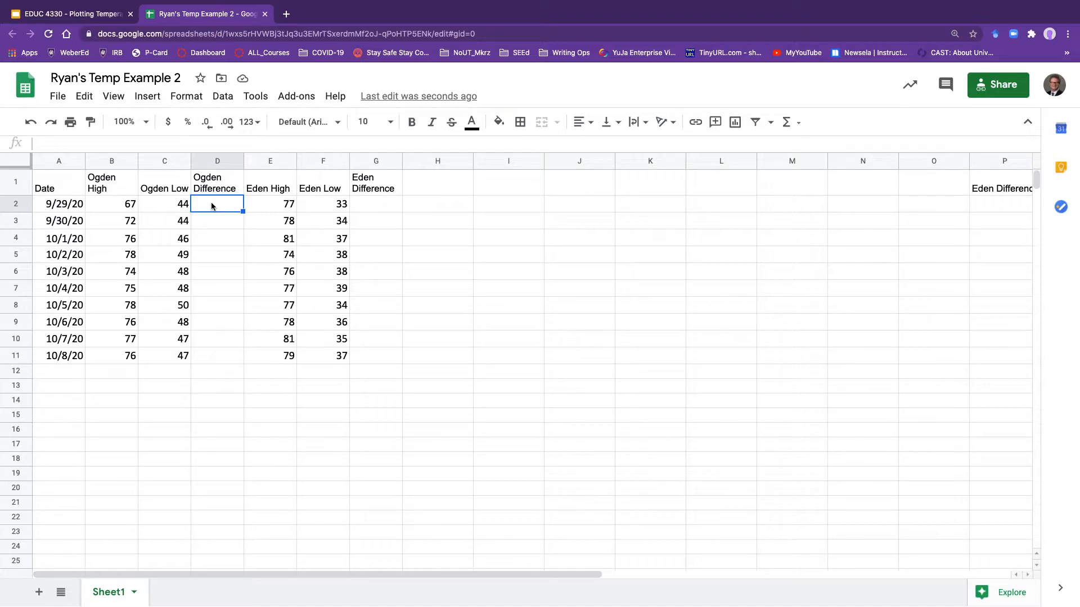
type("=")
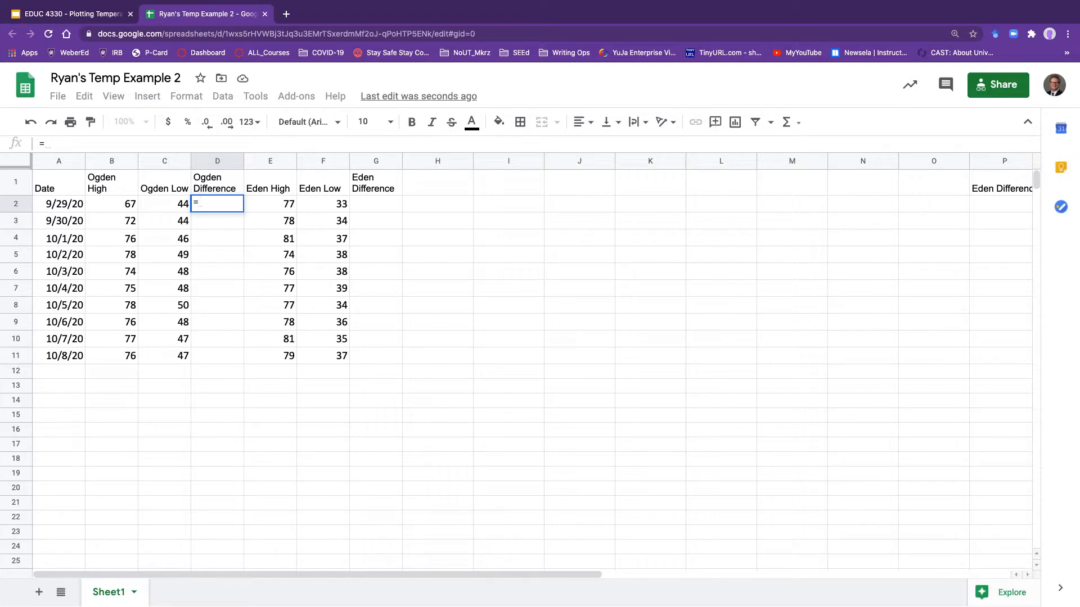
left_click(109, 207)
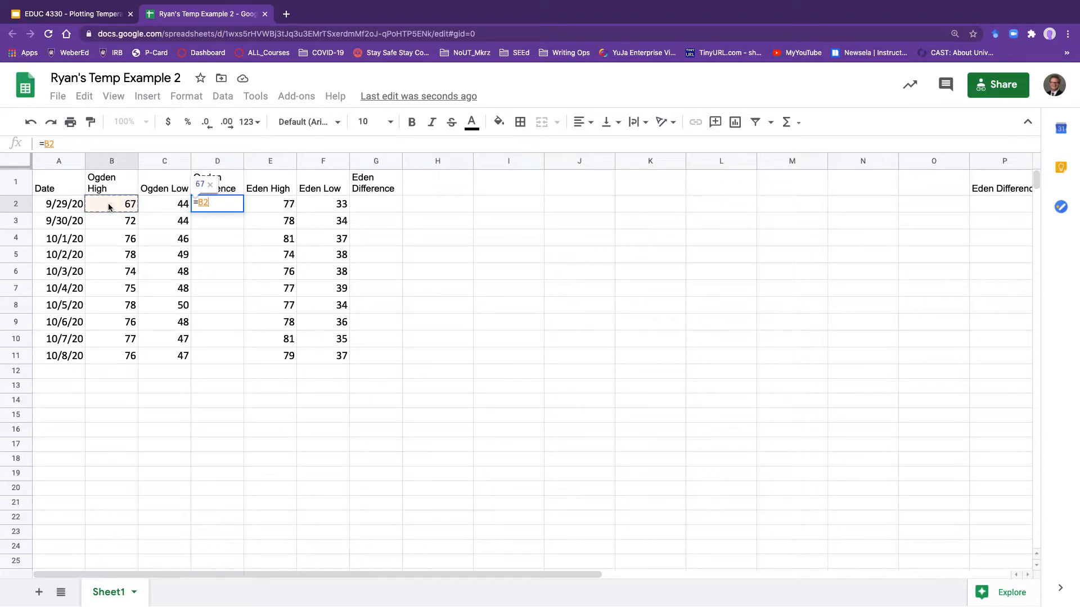
type("-")
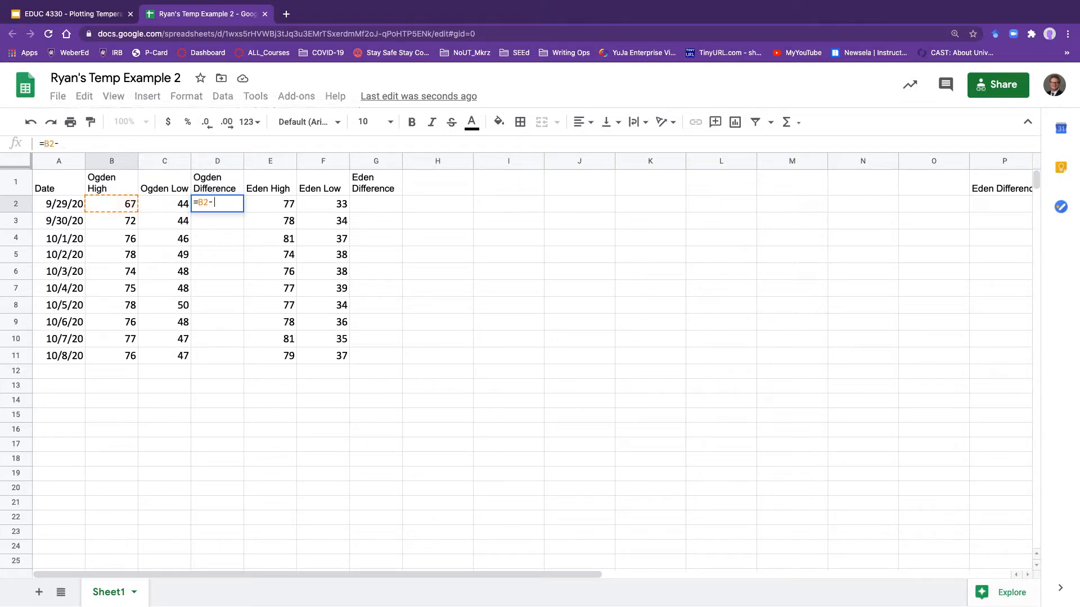
left_click(157, 208)
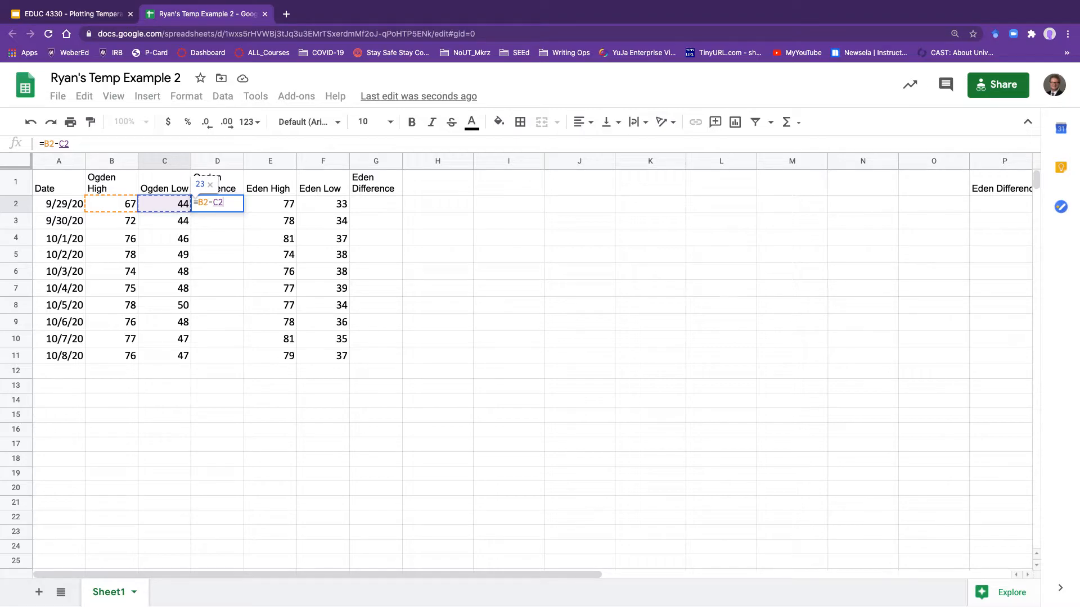
key("Return")
- Fill the Ogden Difference formula from D2 down through D11
left_click(224, 206)
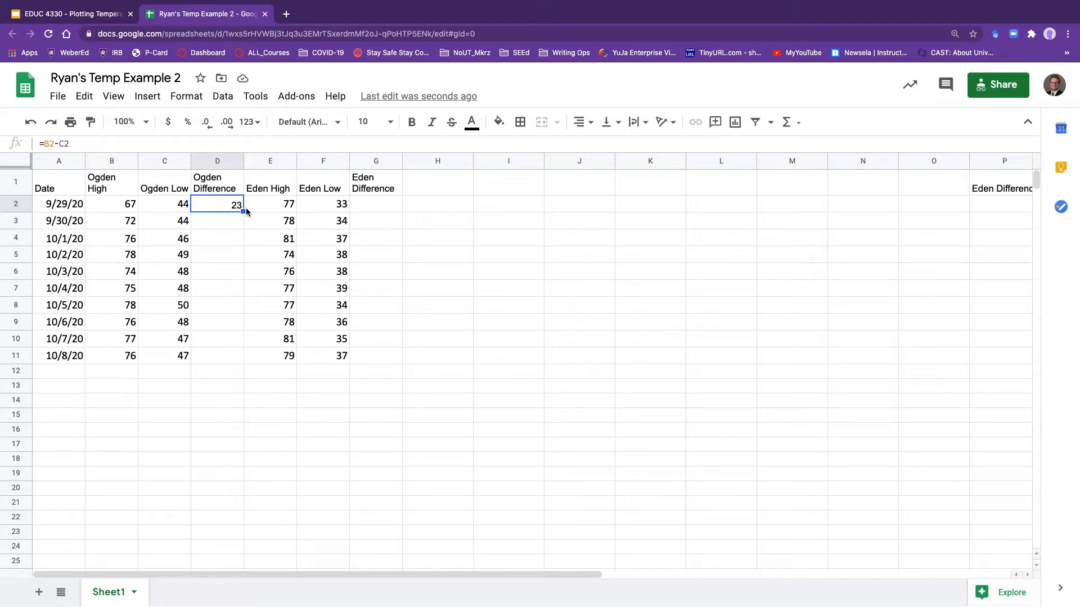
left_click_drag(243, 212, 231, 354)
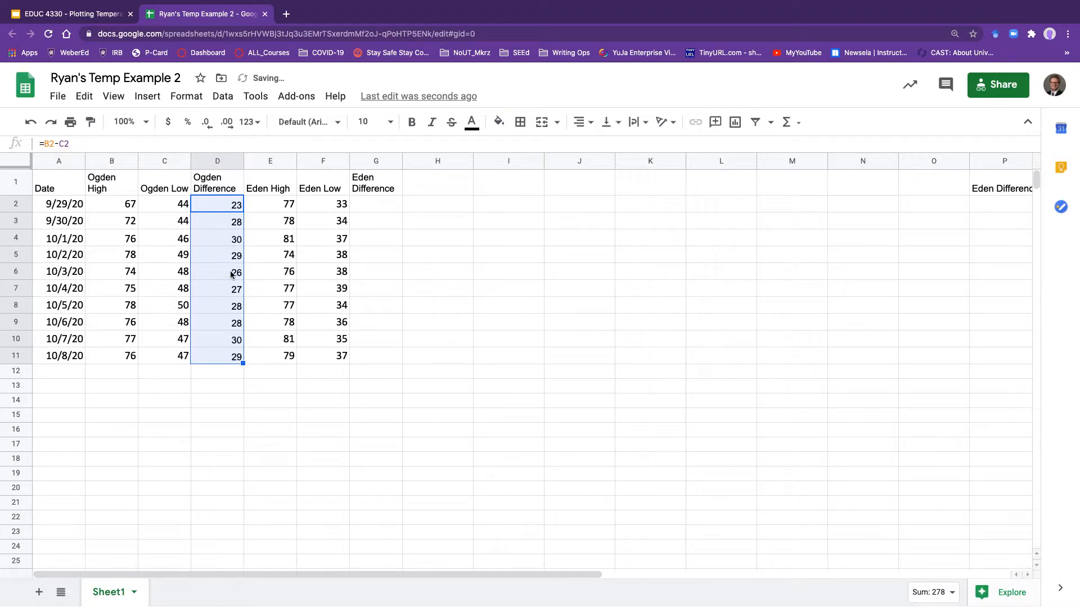
left_click(241, 384)
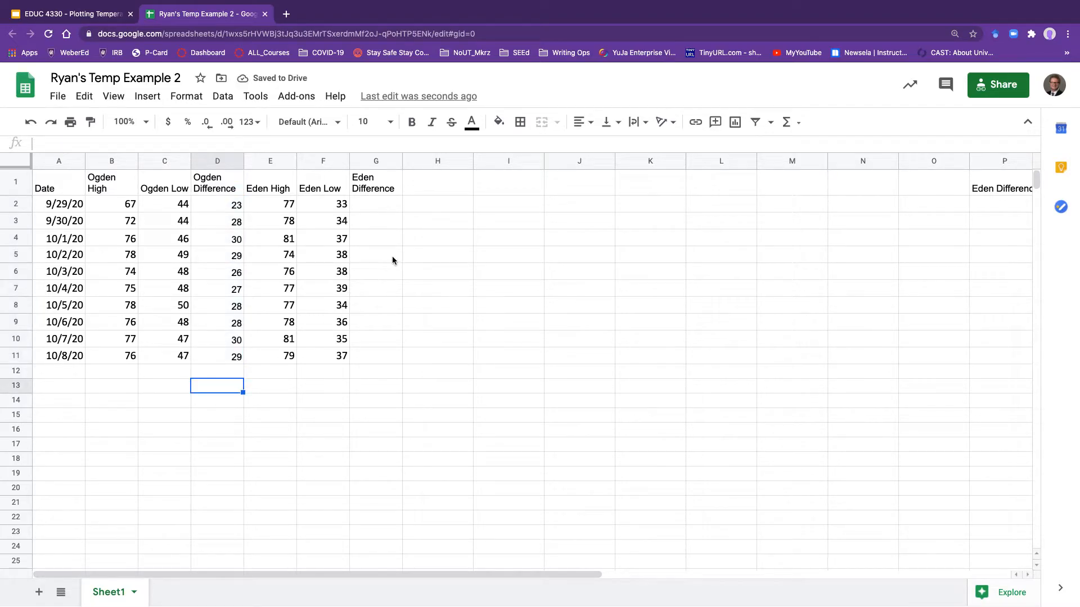
- Enter the formula =E2-F2 in cell G2 to calculate the first Eden Difference
left_click(386, 208)
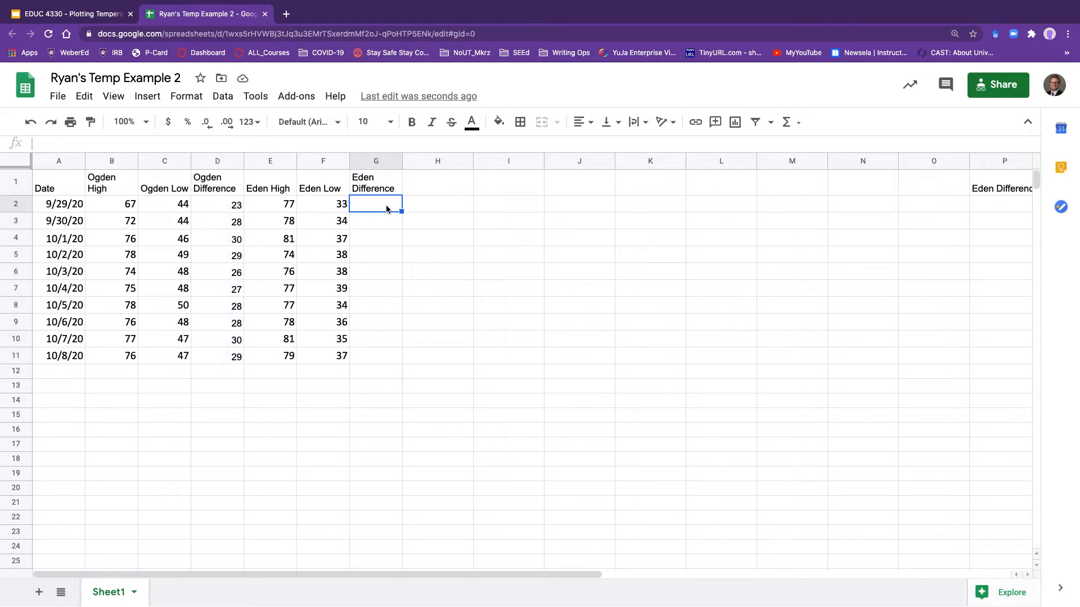
type("=")
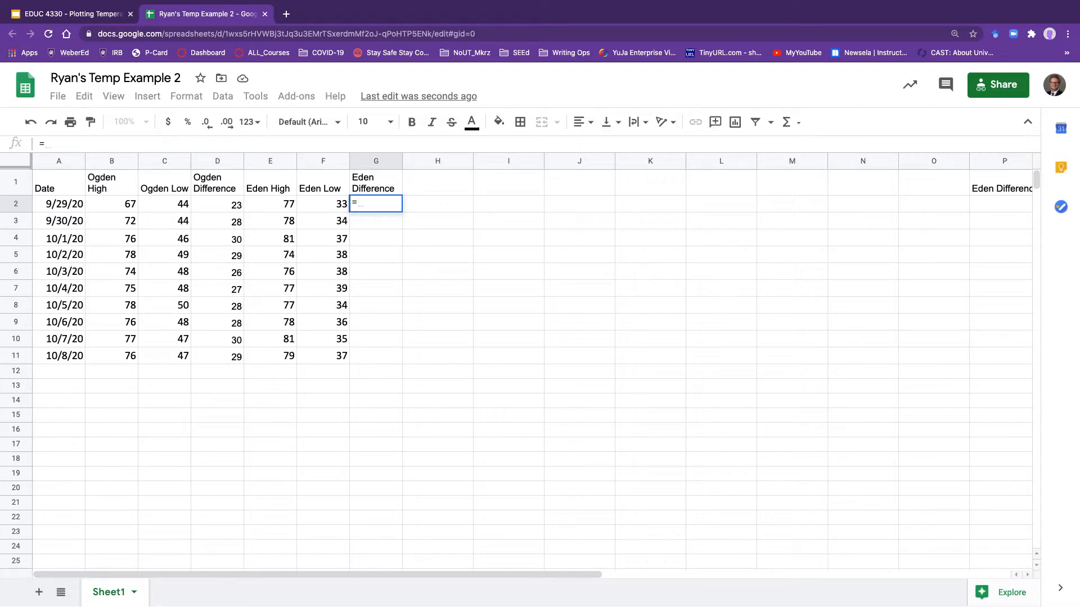
left_click(285, 211)
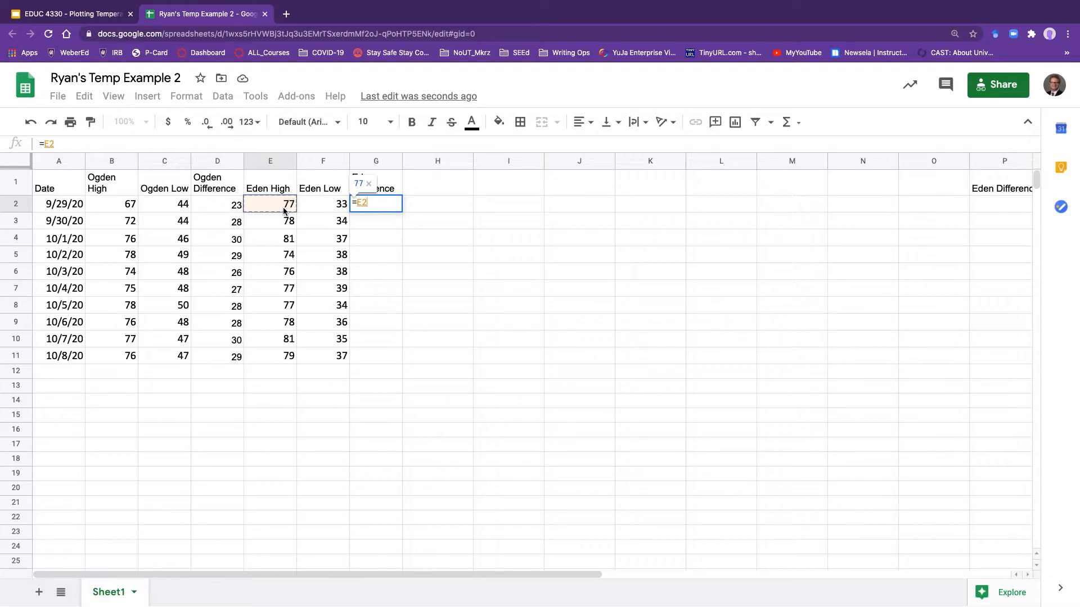
type("-")
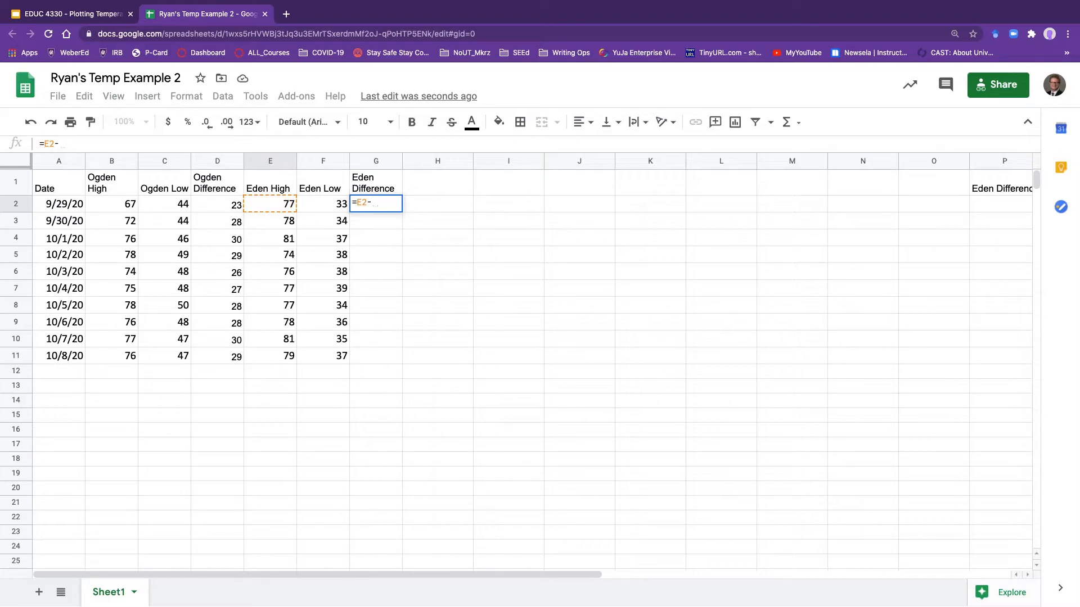
left_click(328, 207)
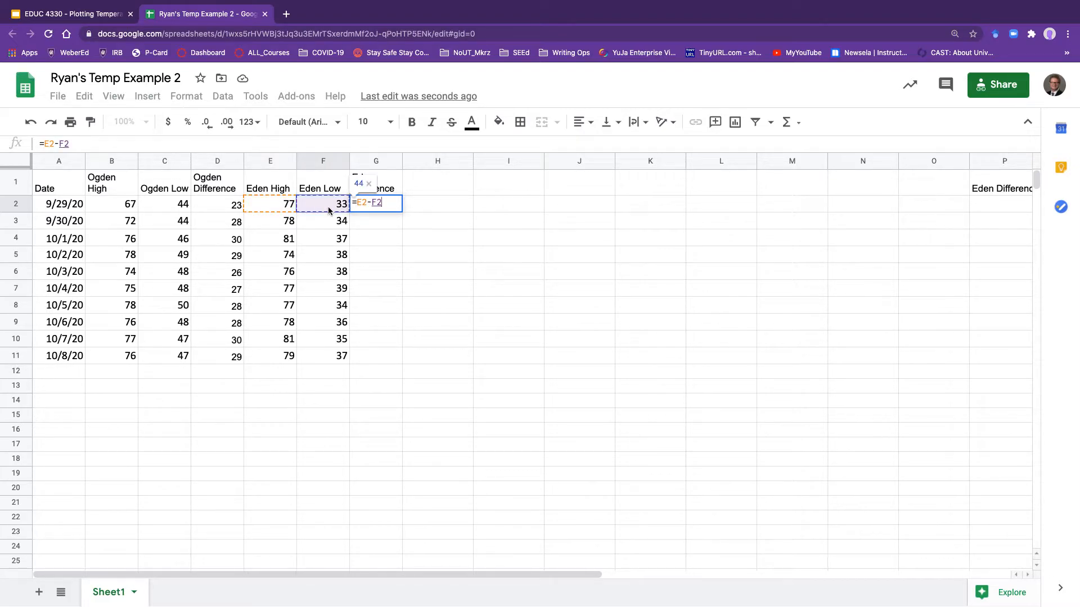
key("Return")
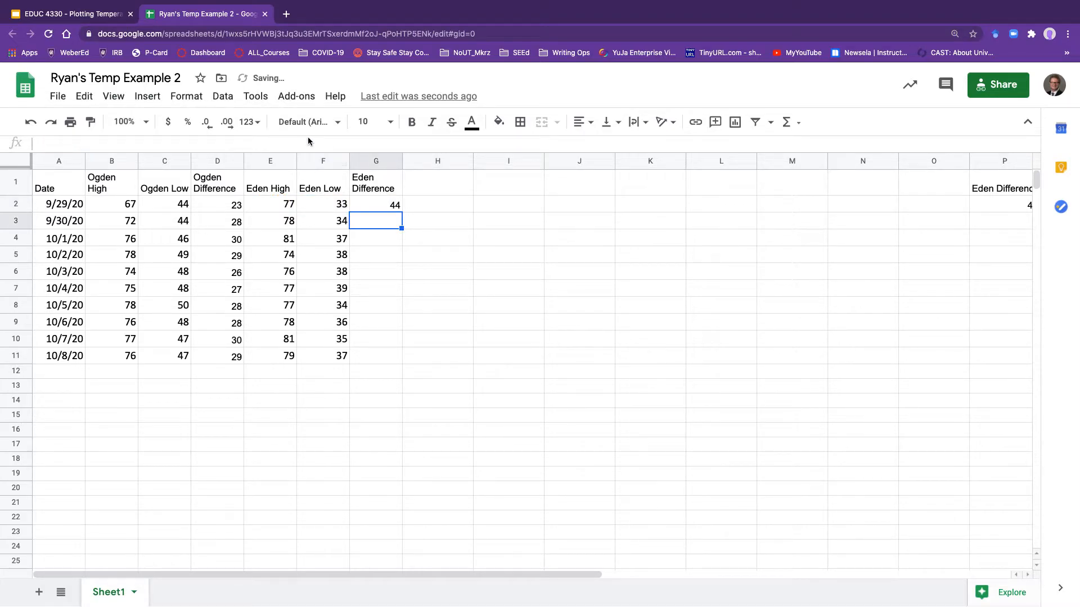
- Fill the Eden Difference formula from G2 down through G11
left_click(392, 209)
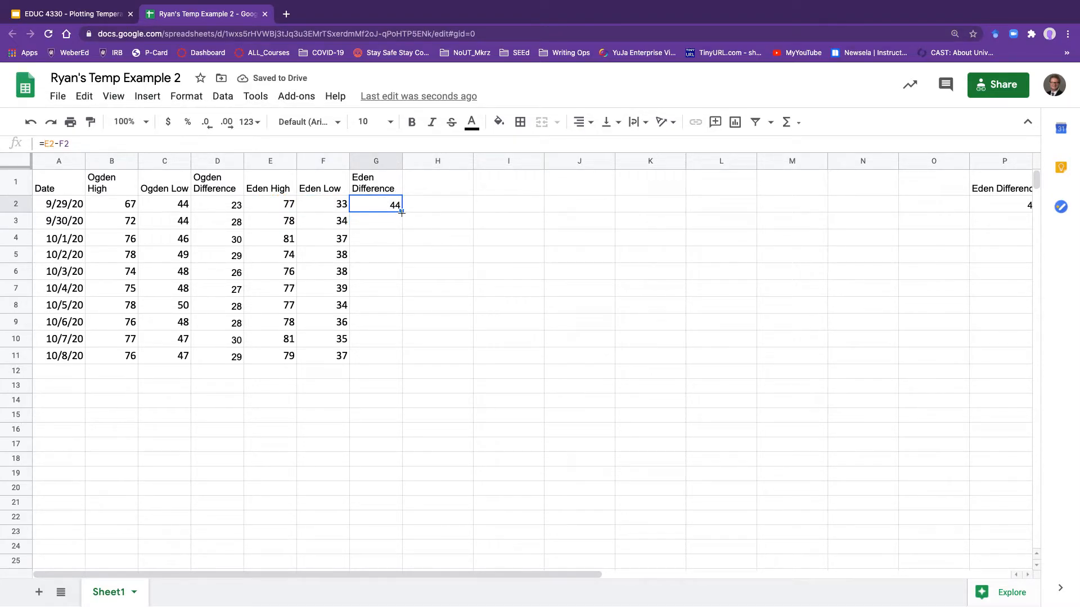
left_click_drag(401, 212, 387, 355)
left_click(453, 354)
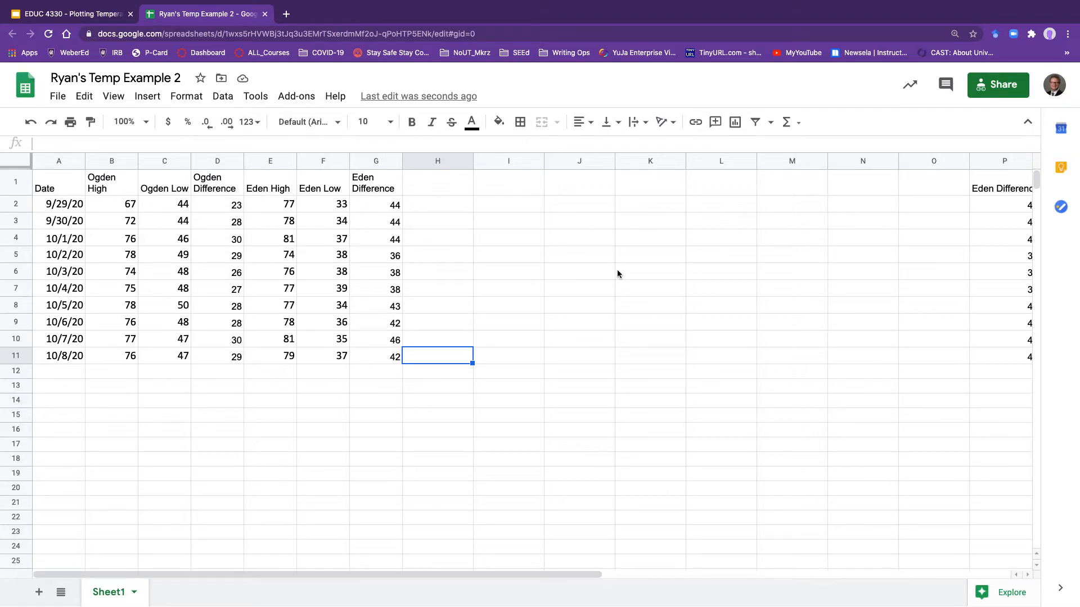
- Clear the stray duplicate Eden Difference column by deleting the contents of P1:Q13
left_click_drag(1000, 184, 1037, 385)
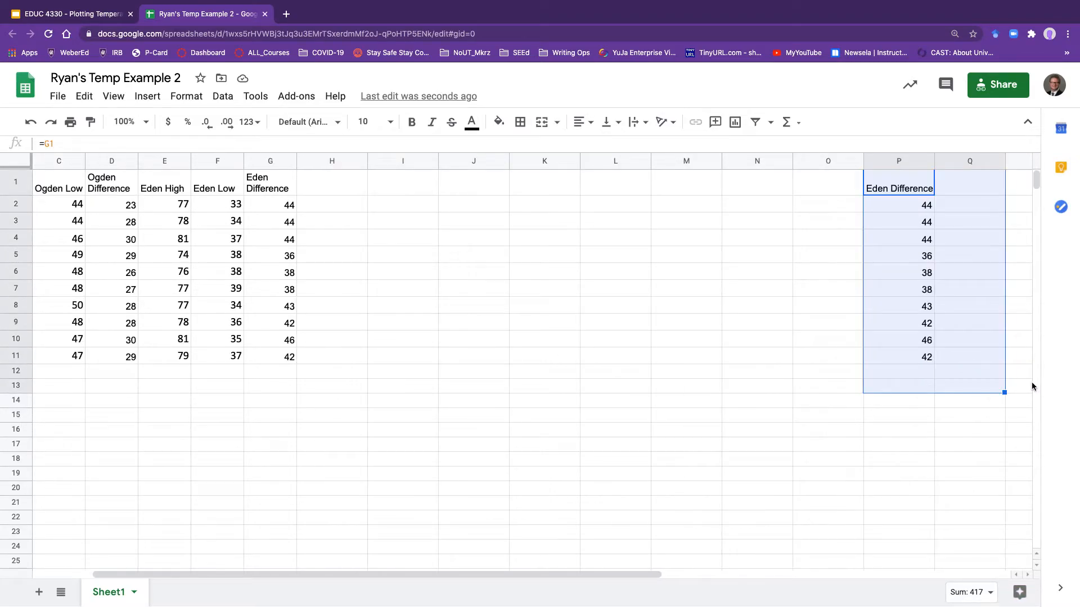
key("Delete")
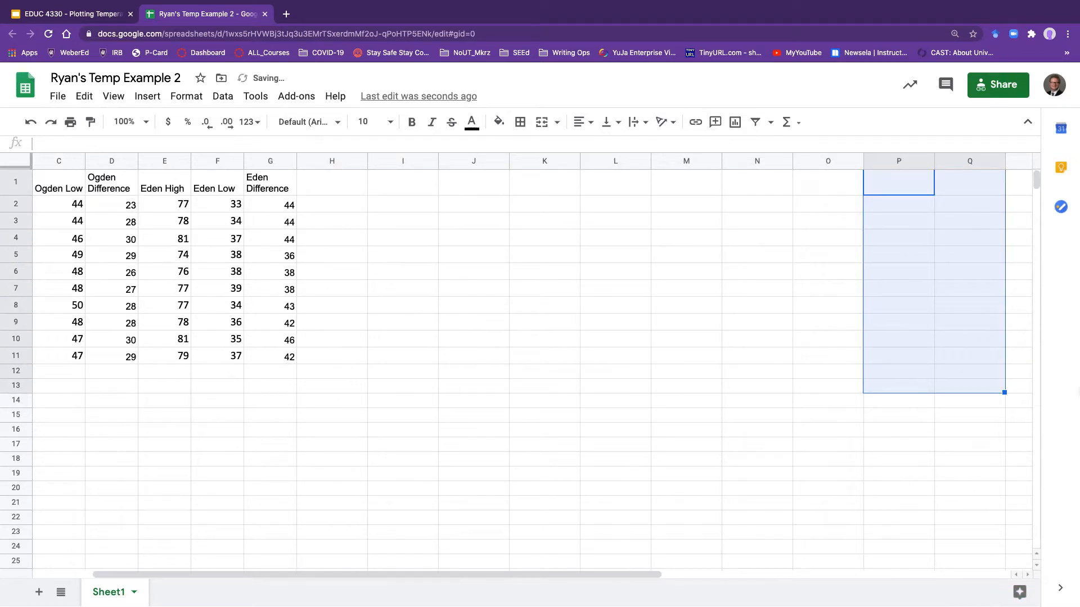
left_click_drag(651, 575, 588, 578)
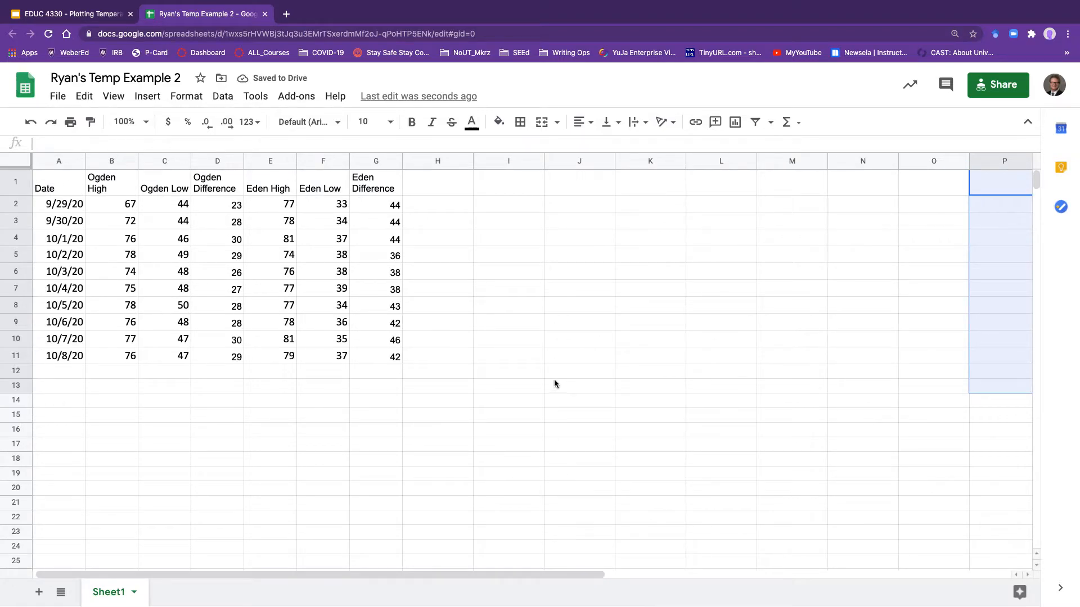
left_click(502, 208)
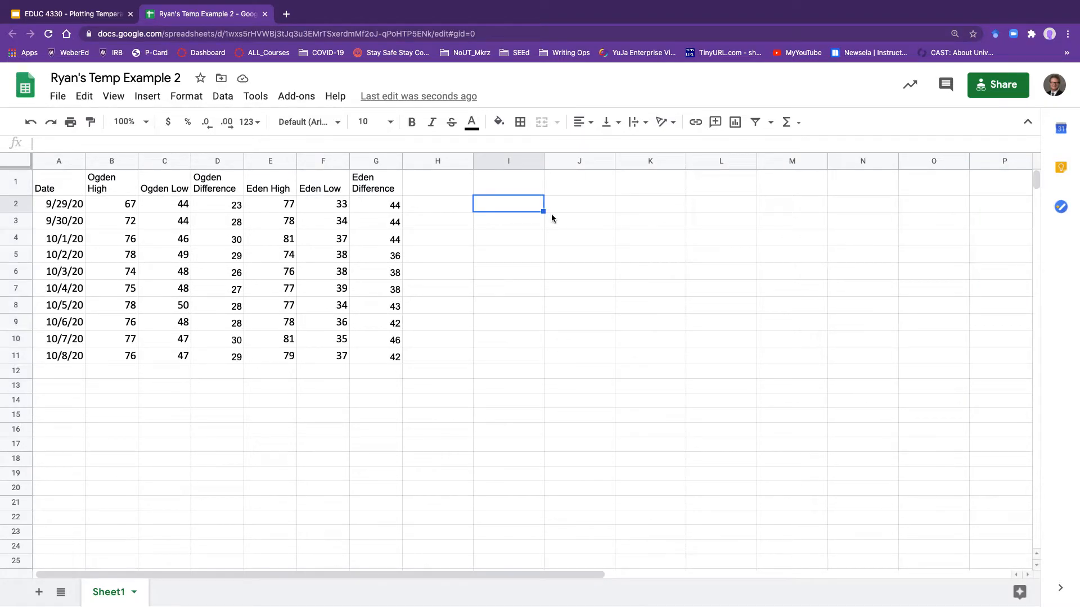
left_click(509, 186)
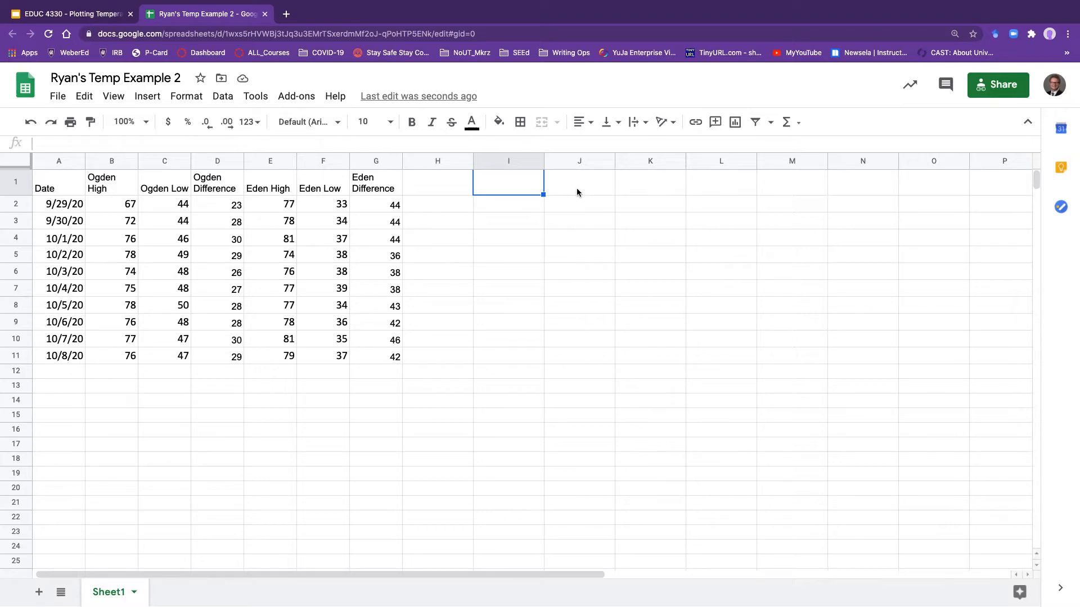
left_click(579, 184)
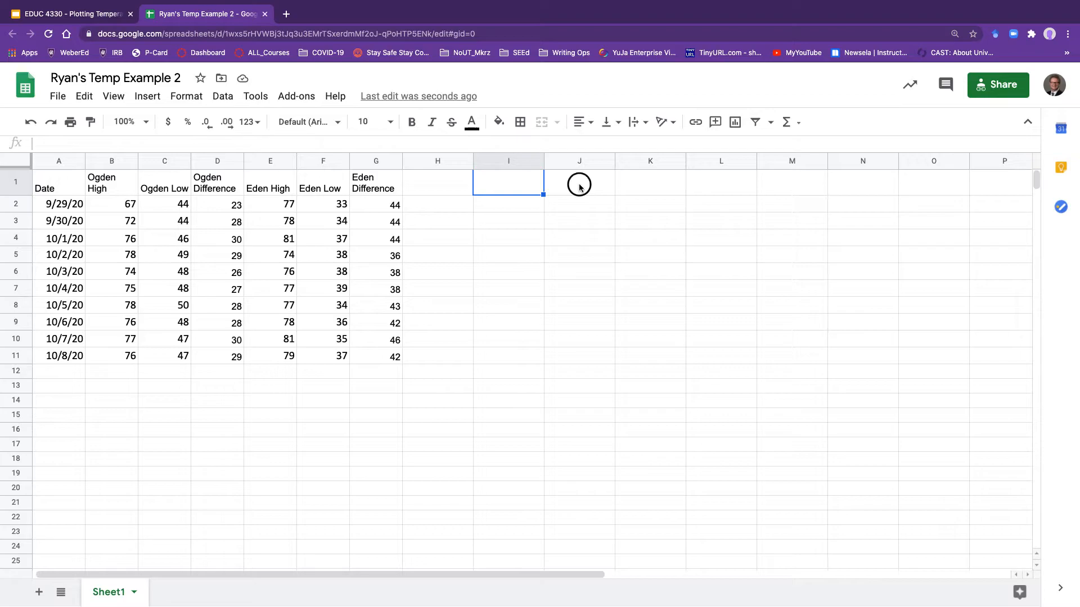
left_click(663, 186)
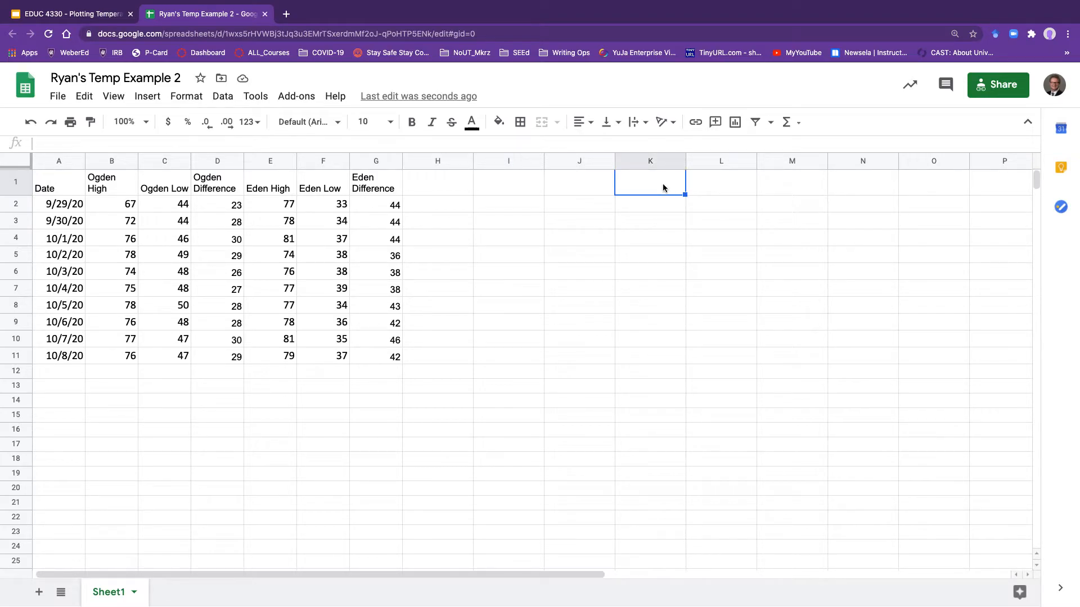
left_click(522, 189)
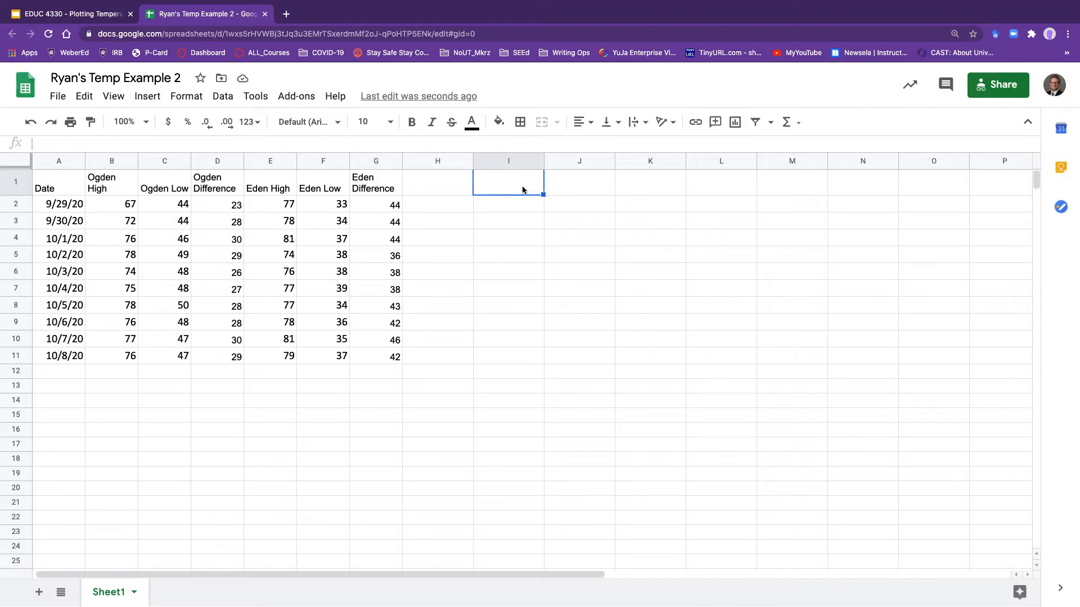
type("=")
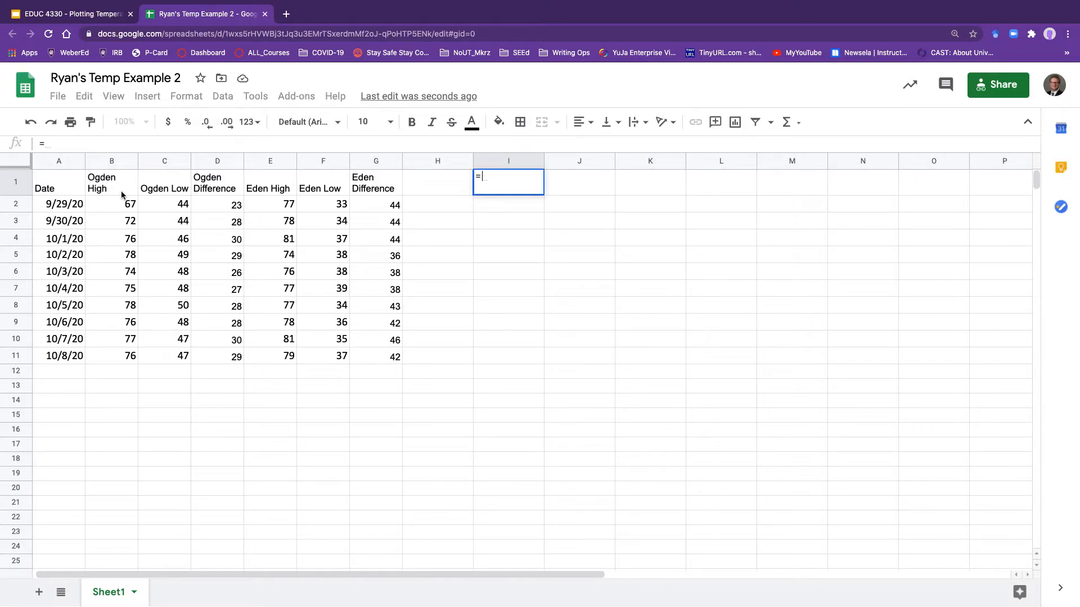
left_click(156, 192)
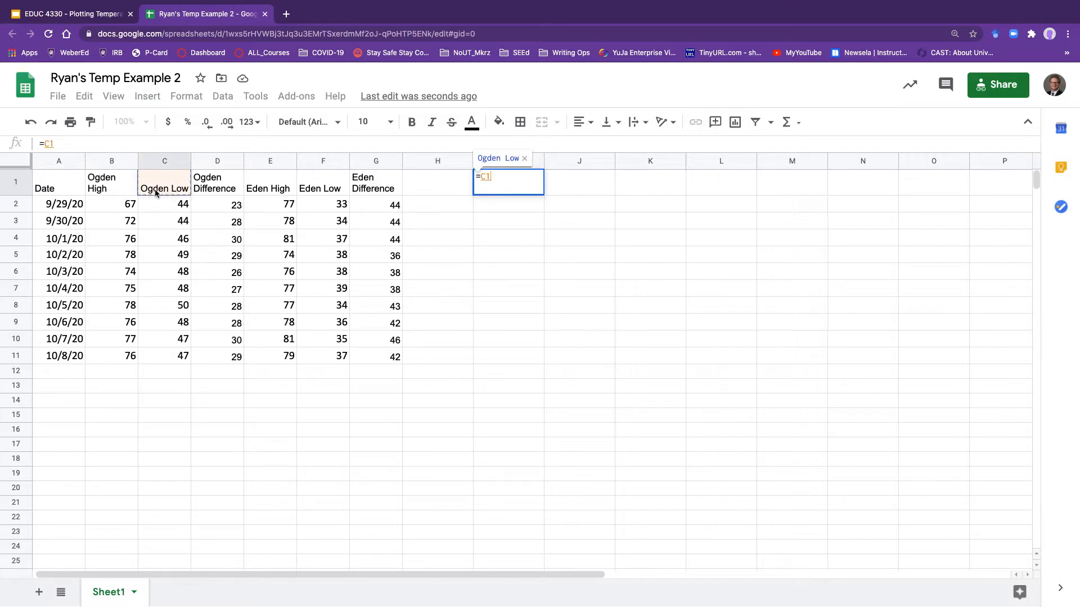
key("BackSpace")
key("BackSpace")
key("BackSpace")
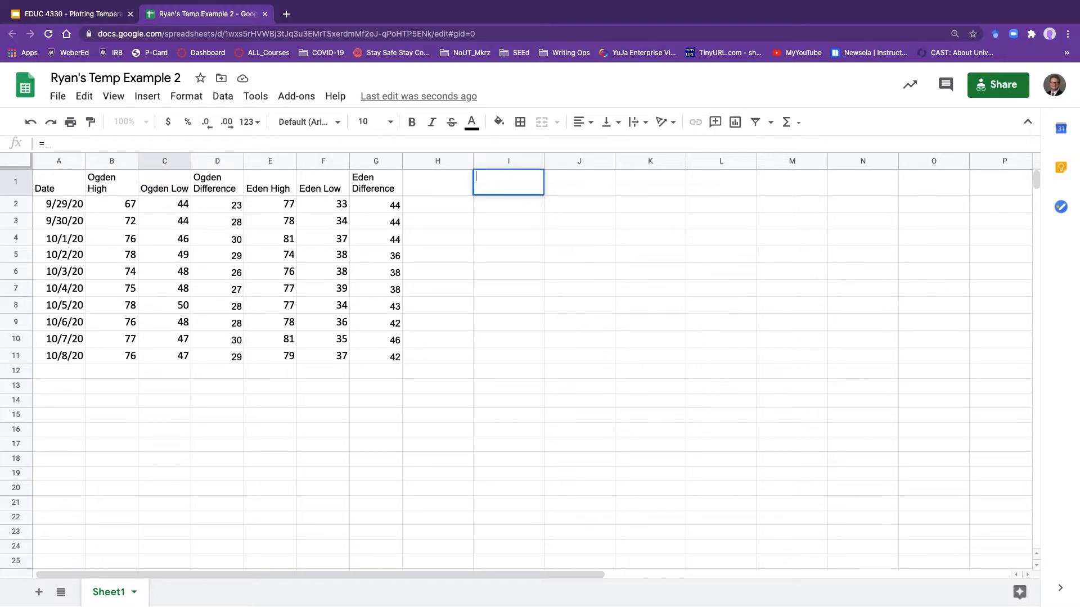
- Enter =A1 in cell I1 to reference the Date header and fill the formula down through I11
type("=")
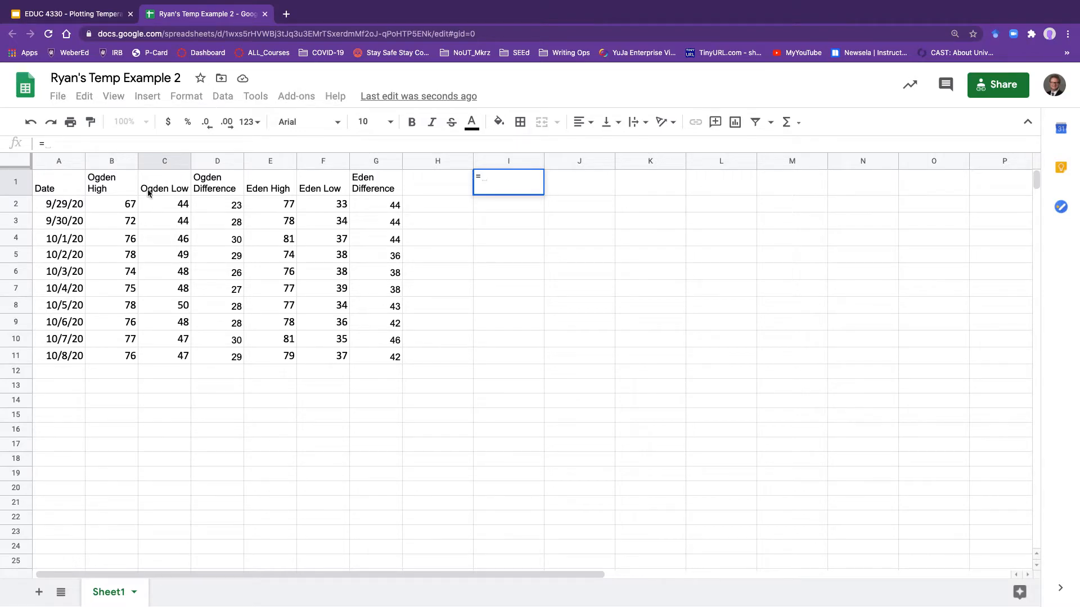
left_click(54, 189)
key("Return")
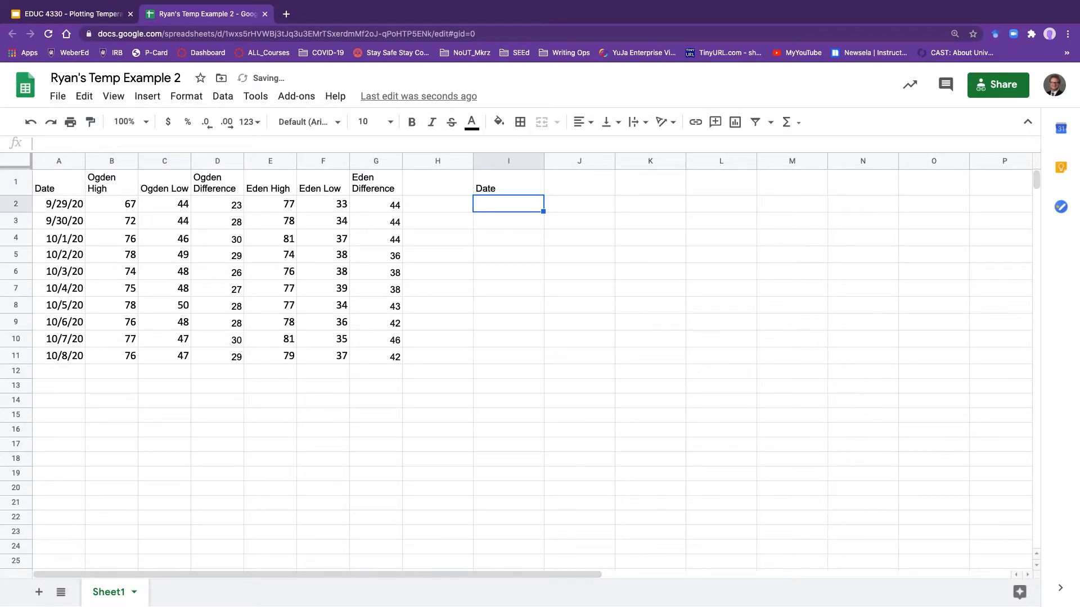
left_click(532, 189)
left_click_drag(543, 194, 521, 358)
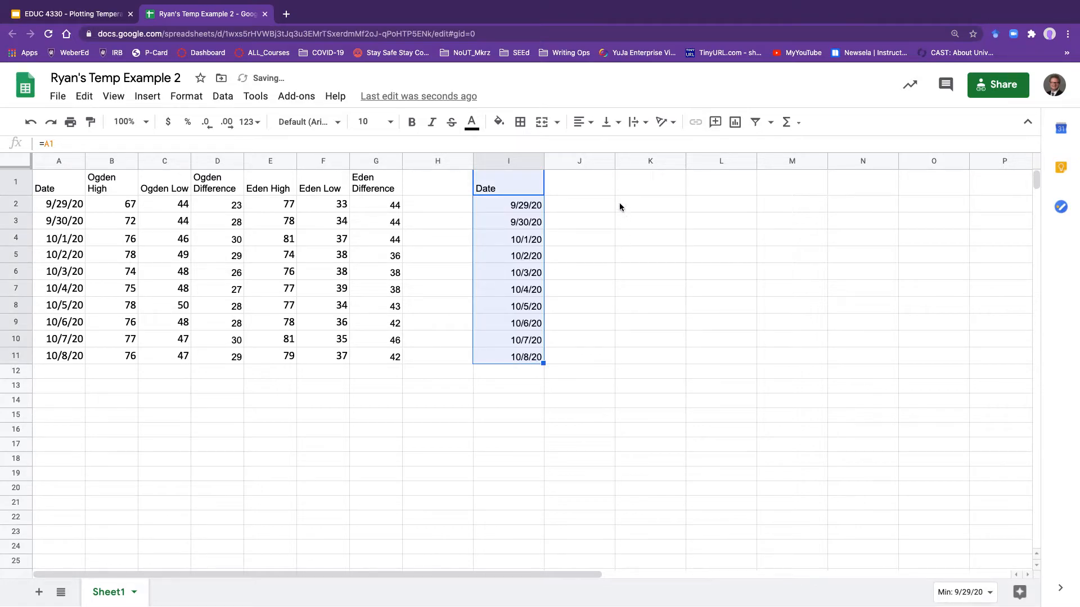
- Enter =C1 in cell J1 to reference the Ogden Low column and fill it down through J11
left_click(586, 192)
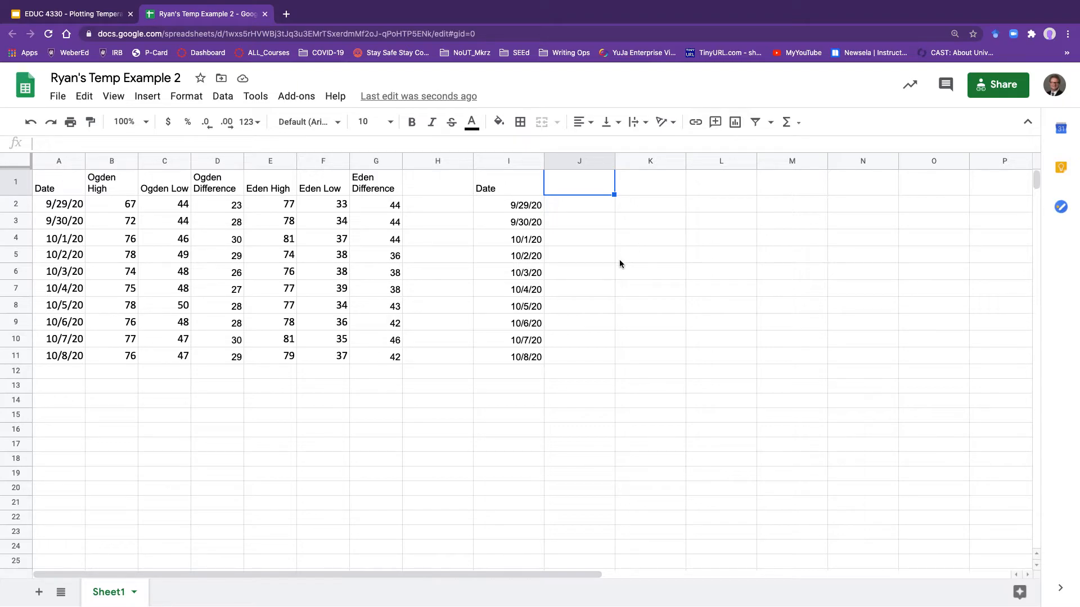
type("=")
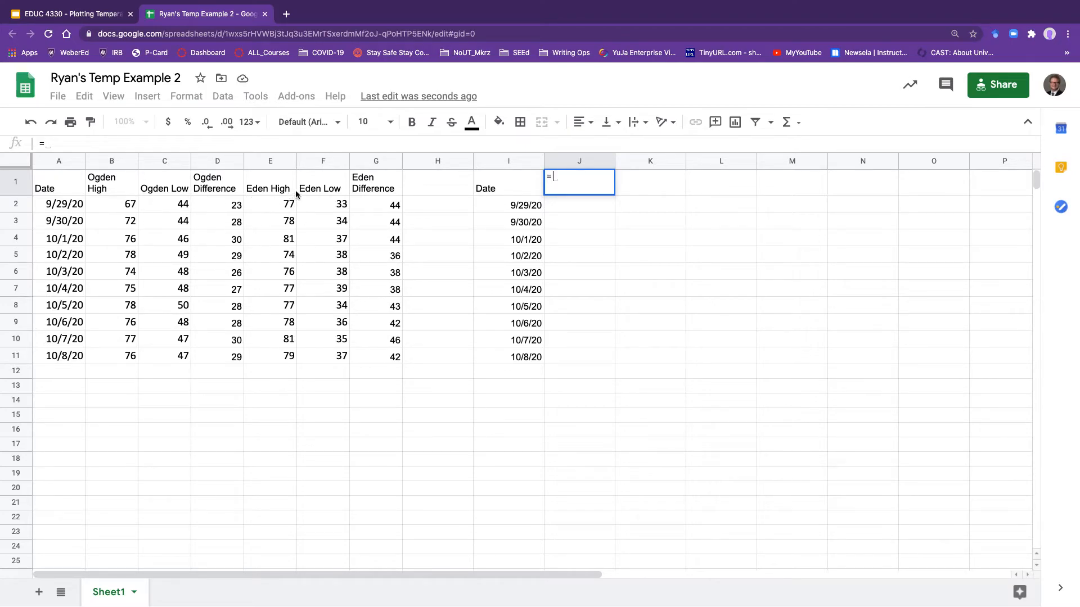
left_click(171, 190)
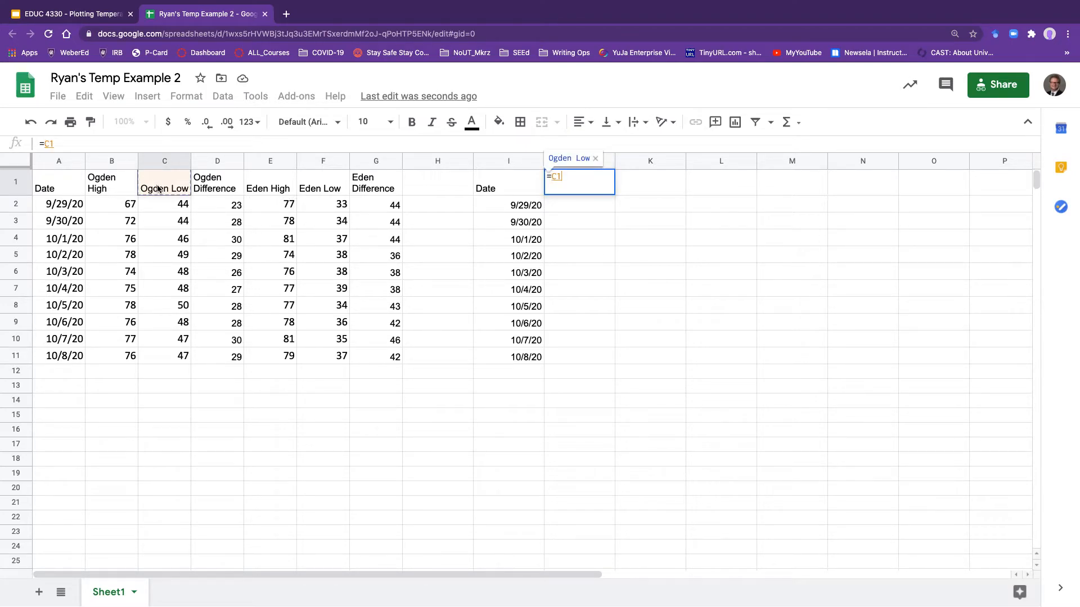
key("Return")
left_click(595, 190)
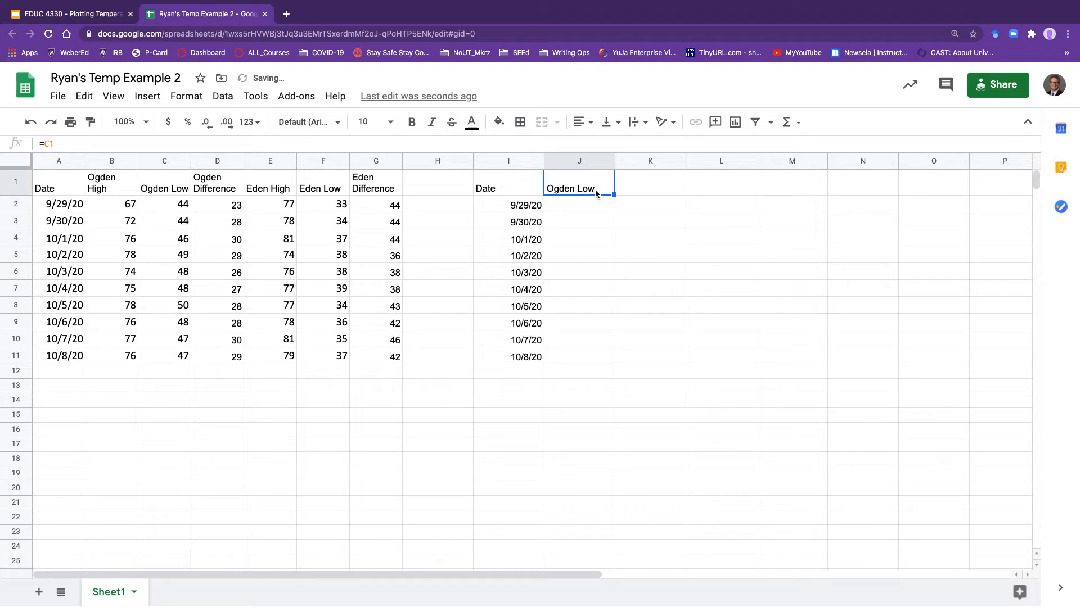
left_click_drag(614, 195, 617, 358)
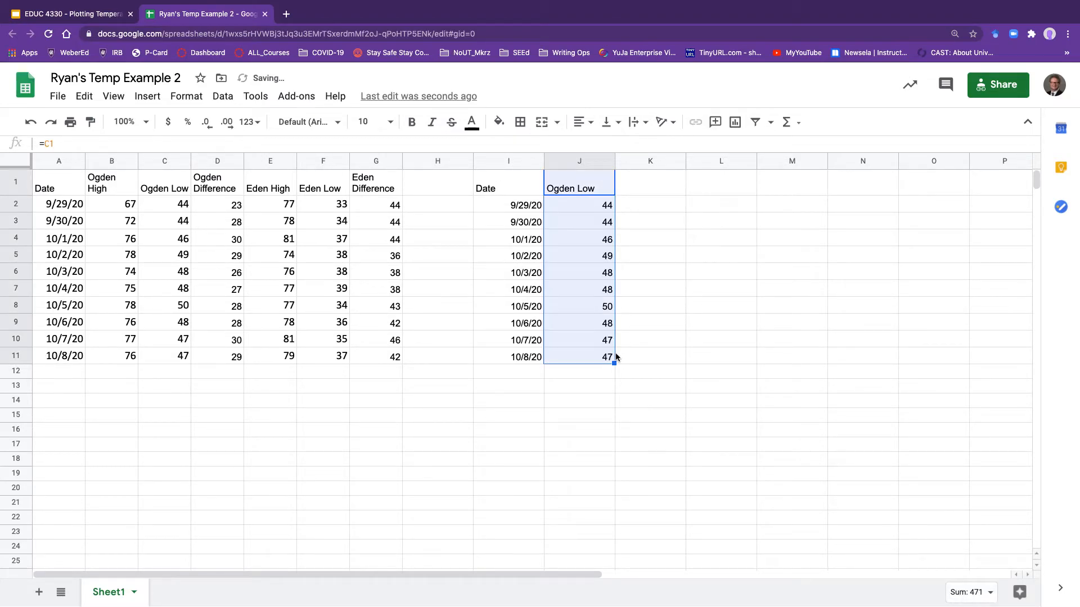
- Enter =F1 in cell K1 to reference the Eden Low column and fill it down through K11
left_click(654, 185)
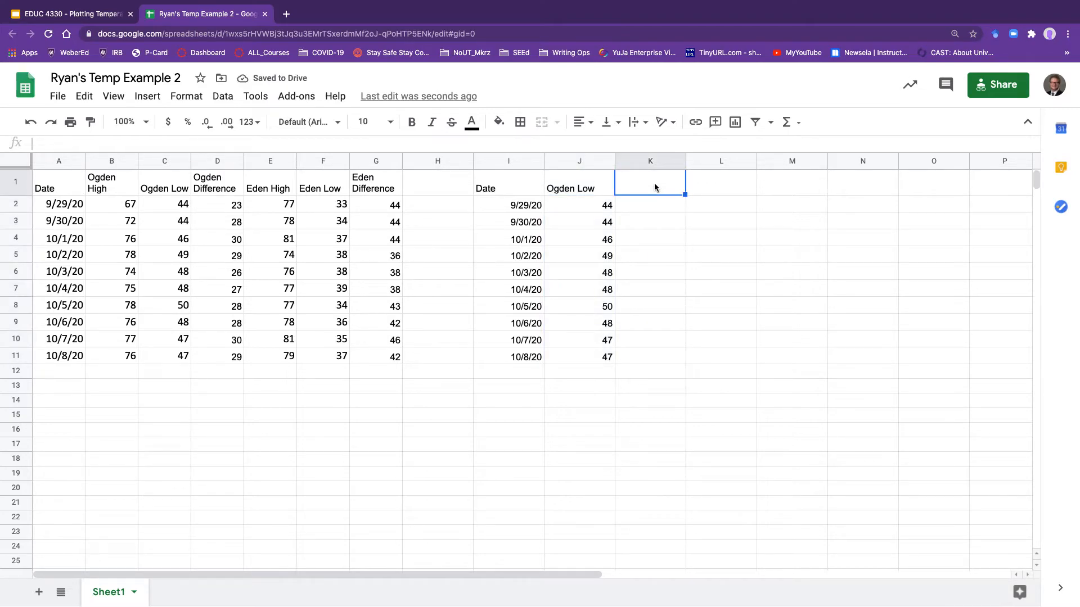
type("=")
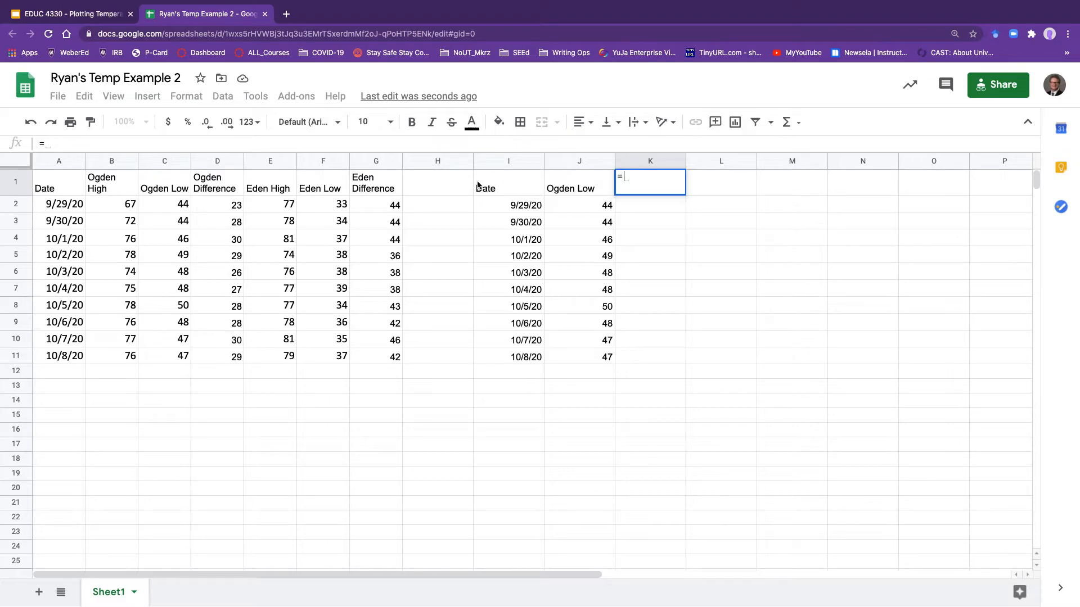
left_click(277, 190)
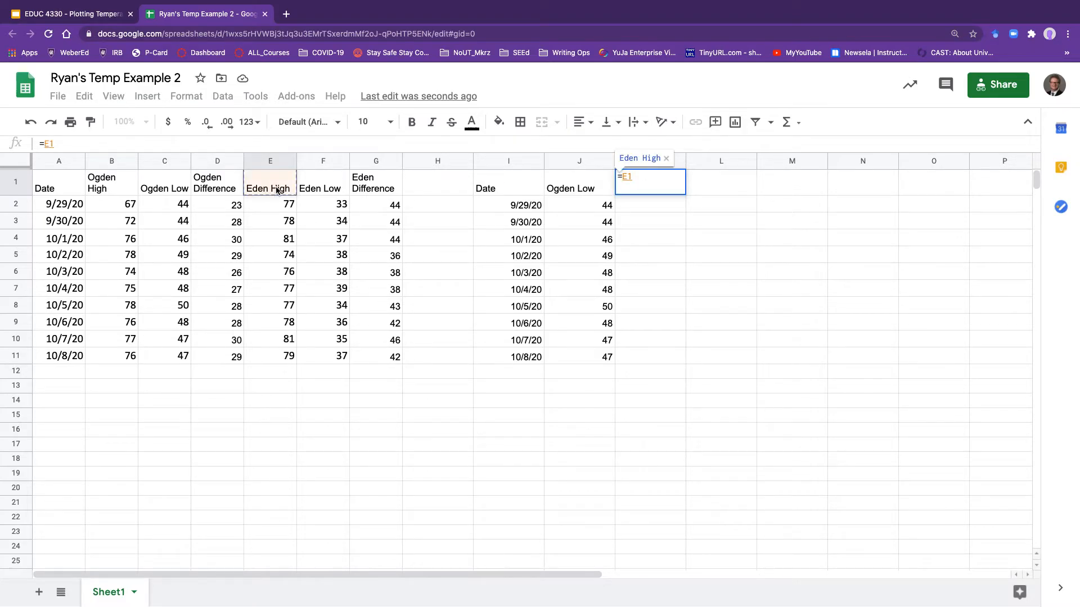
left_click(307, 190)
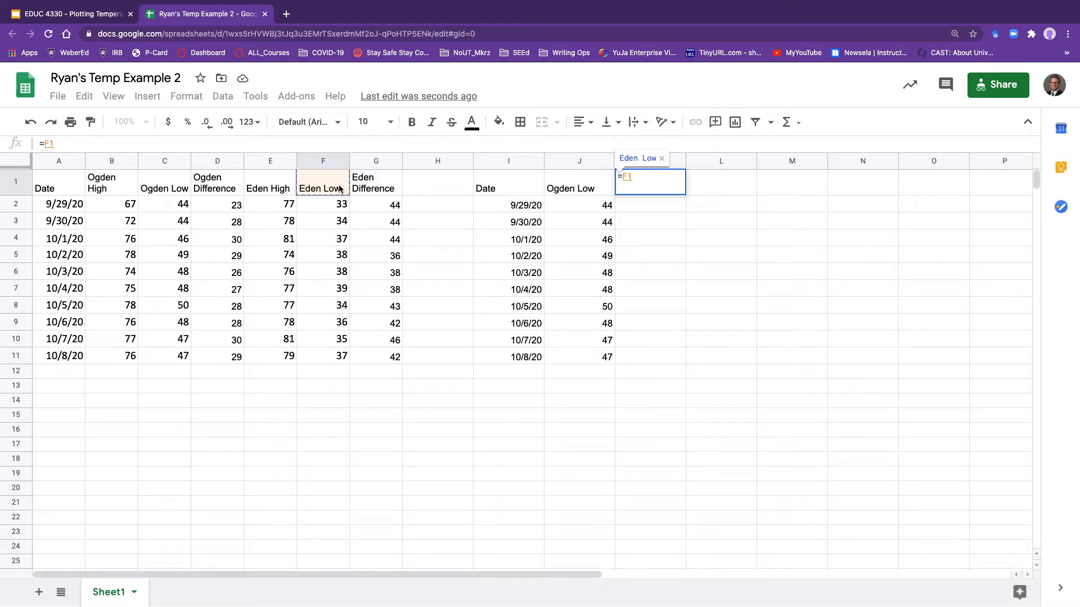
key("Return")
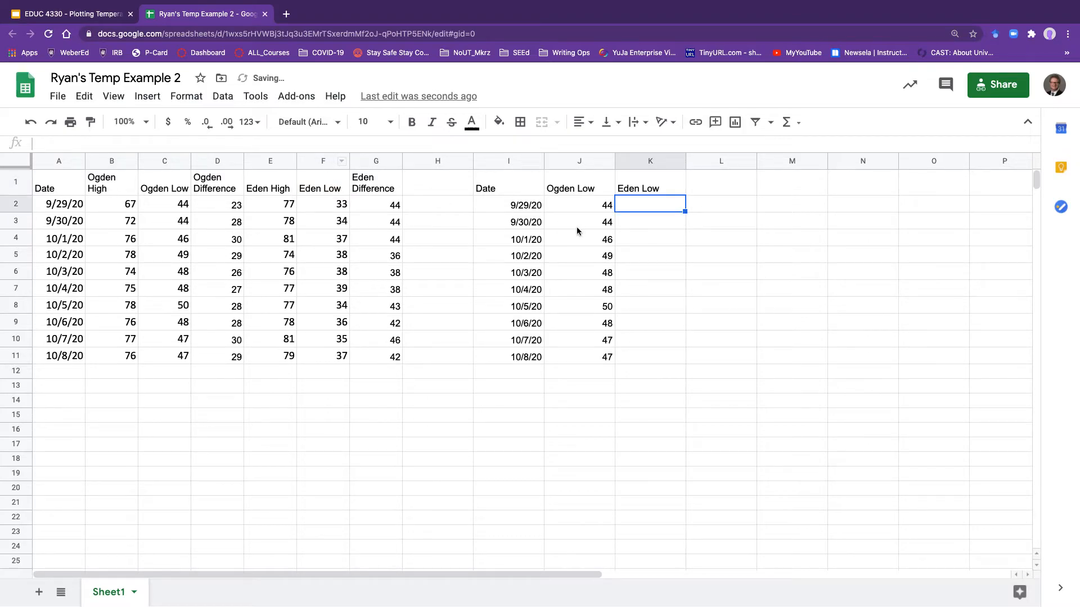
left_click(675, 193)
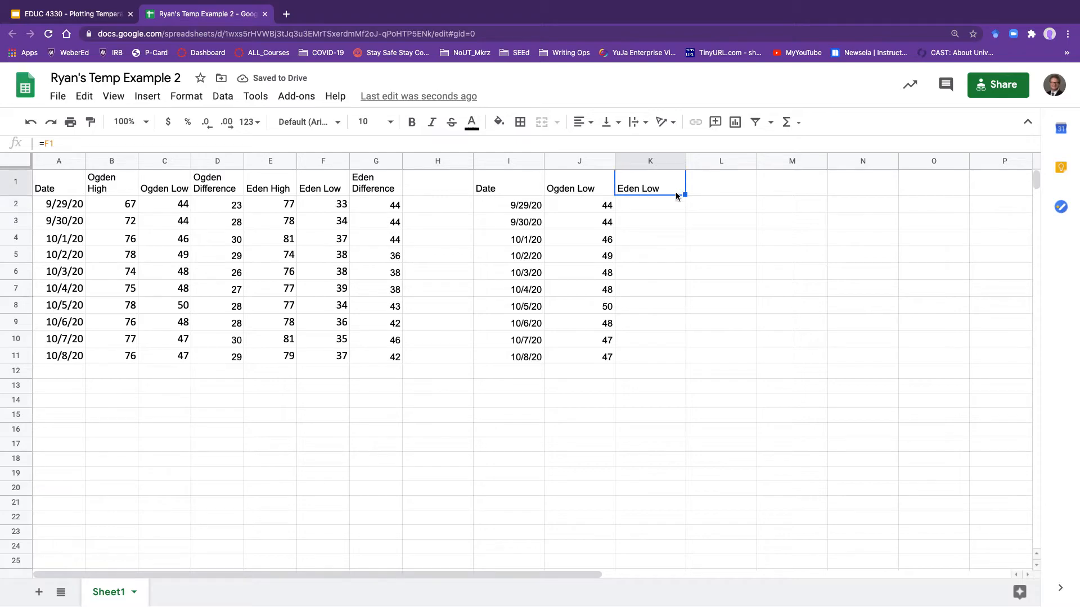
left_click_drag(685, 194, 683, 357)
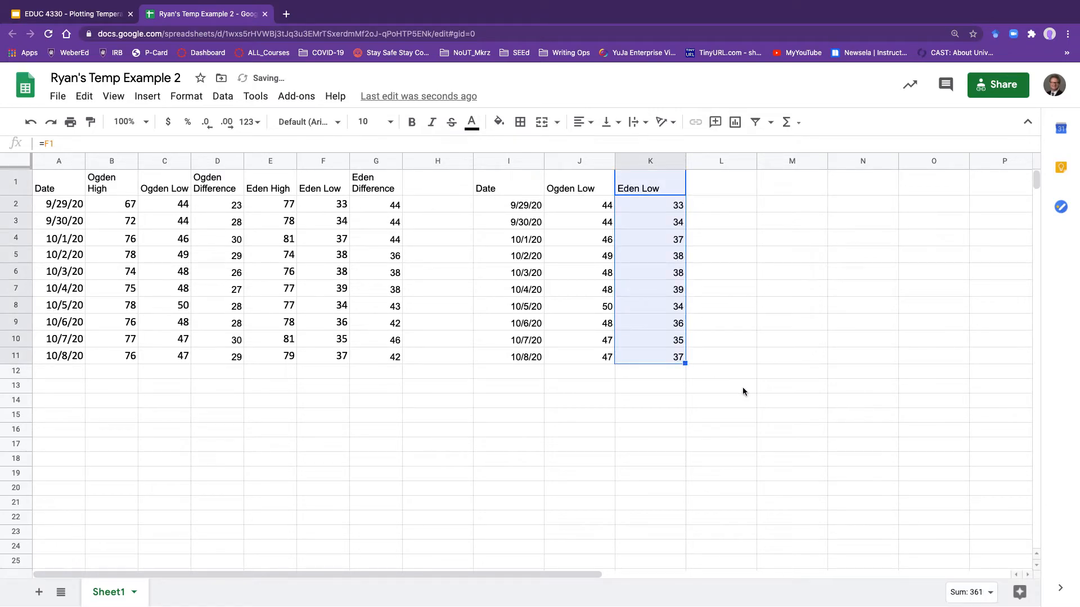
- Insert a chart from the Date, Ogden Low and Eden Low data in I1:K11
left_click(723, 372)
left_click_drag(510, 182, 670, 361)
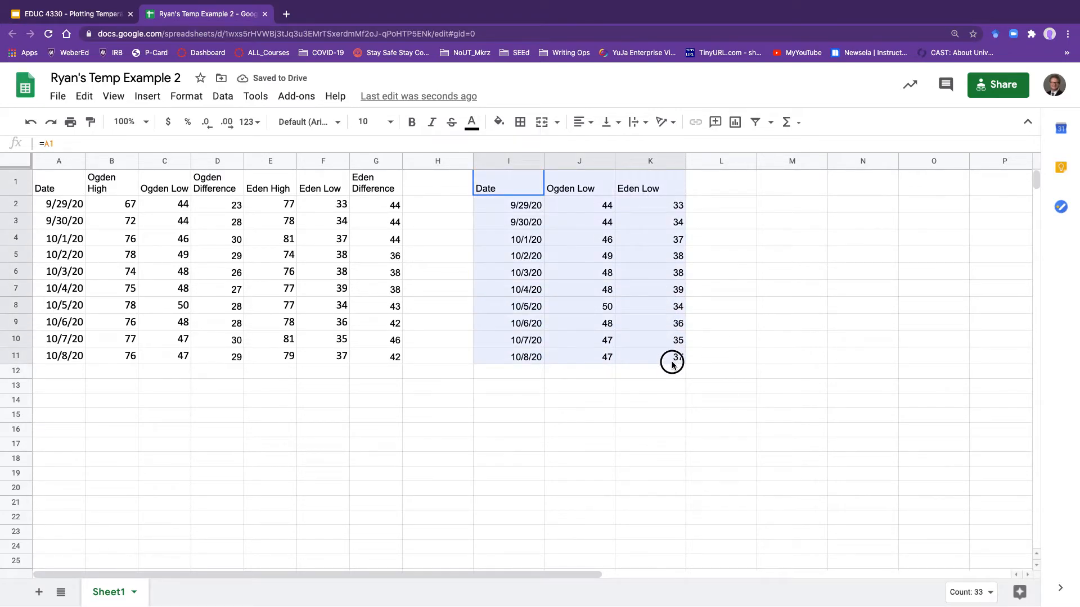
left_click(737, 124)
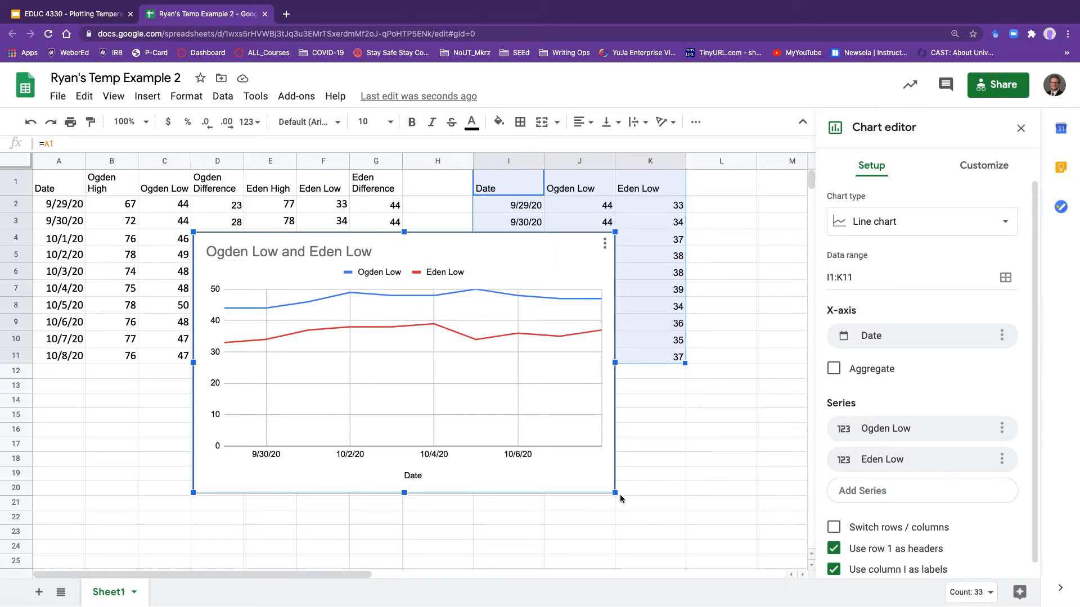
left_click(980, 172)
left_click(906, 209)
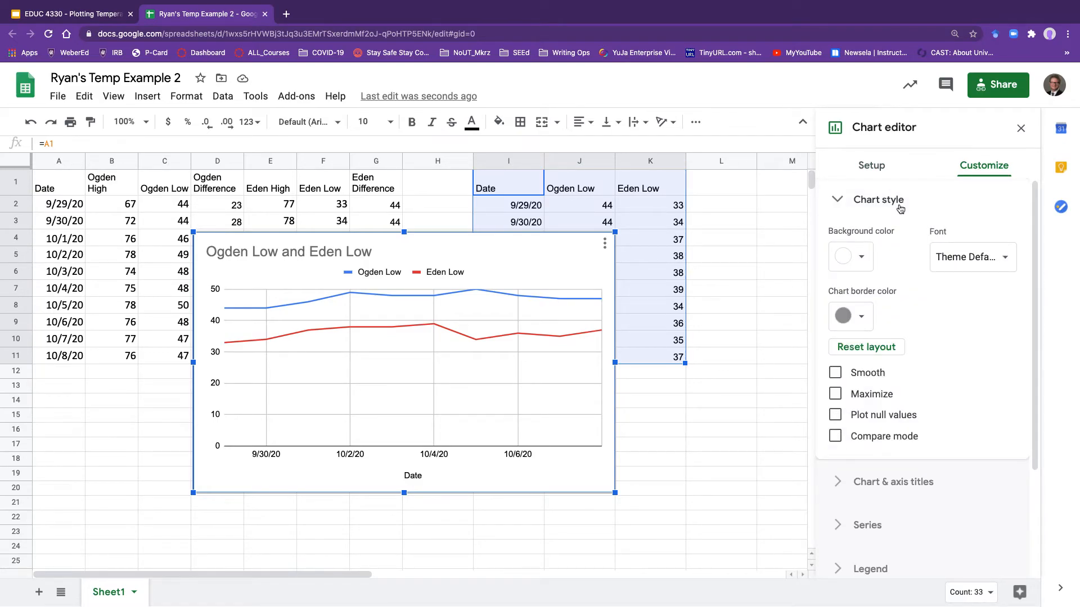
left_click(871, 166)
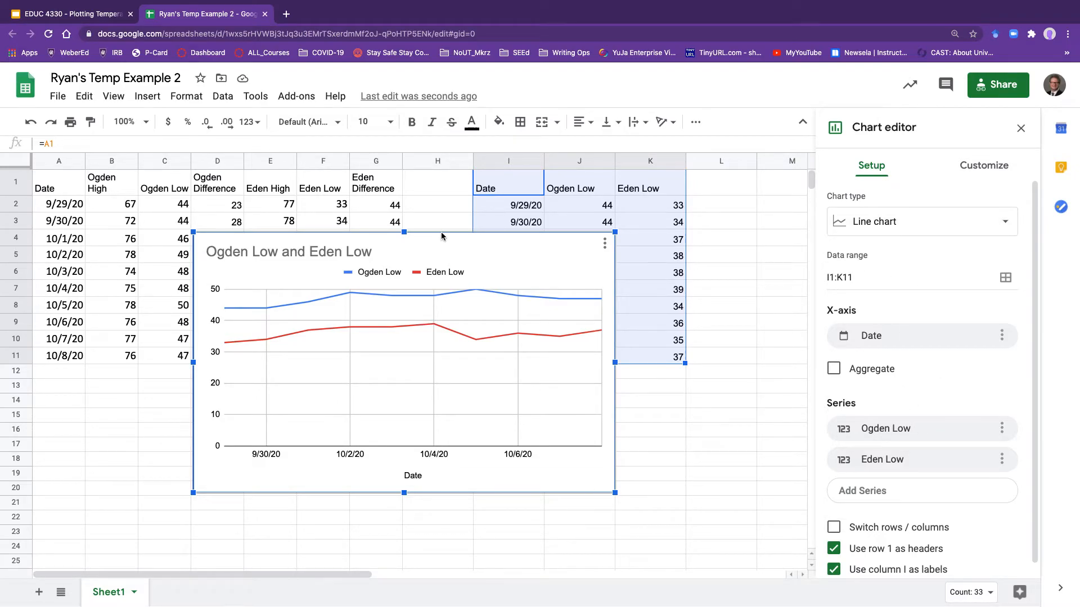
- Try the column chart type for the Ogden Low and Eden Low chart and switch back to a line chart
left_click(898, 230)
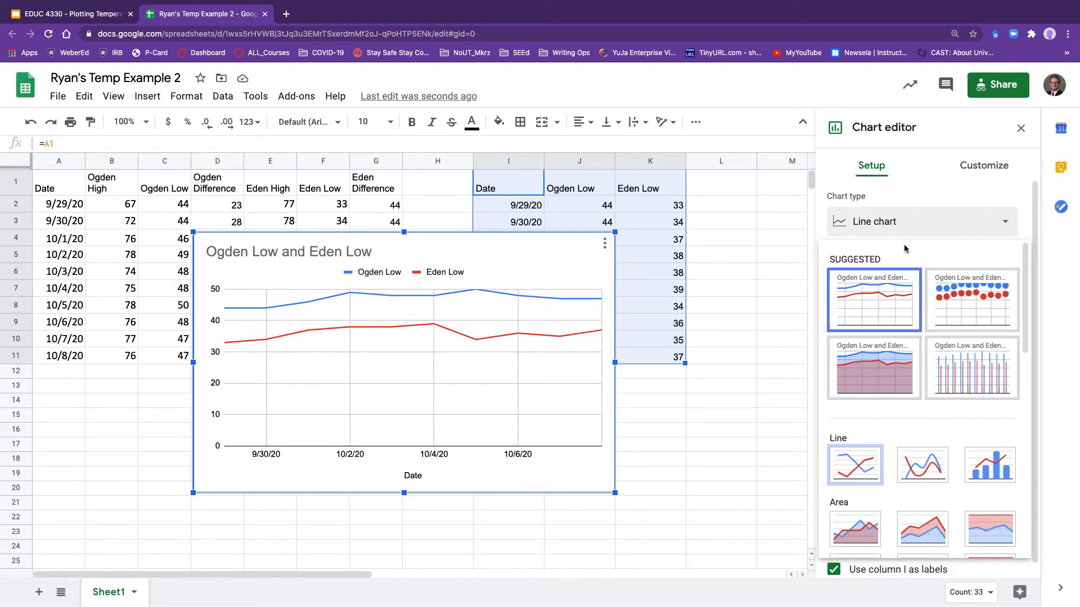
left_click(965, 370)
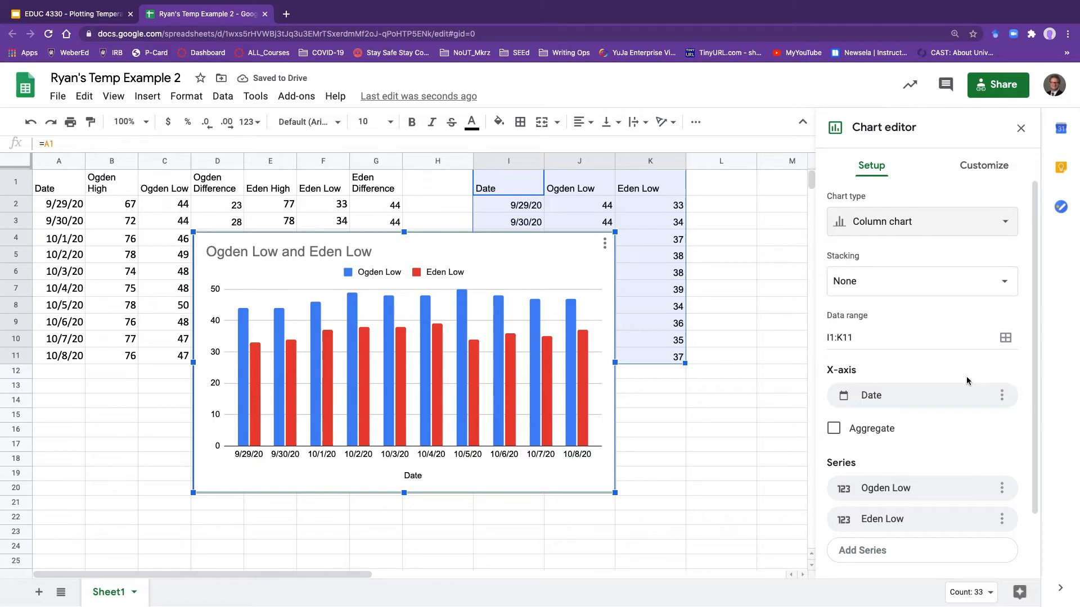
left_click(946, 231)
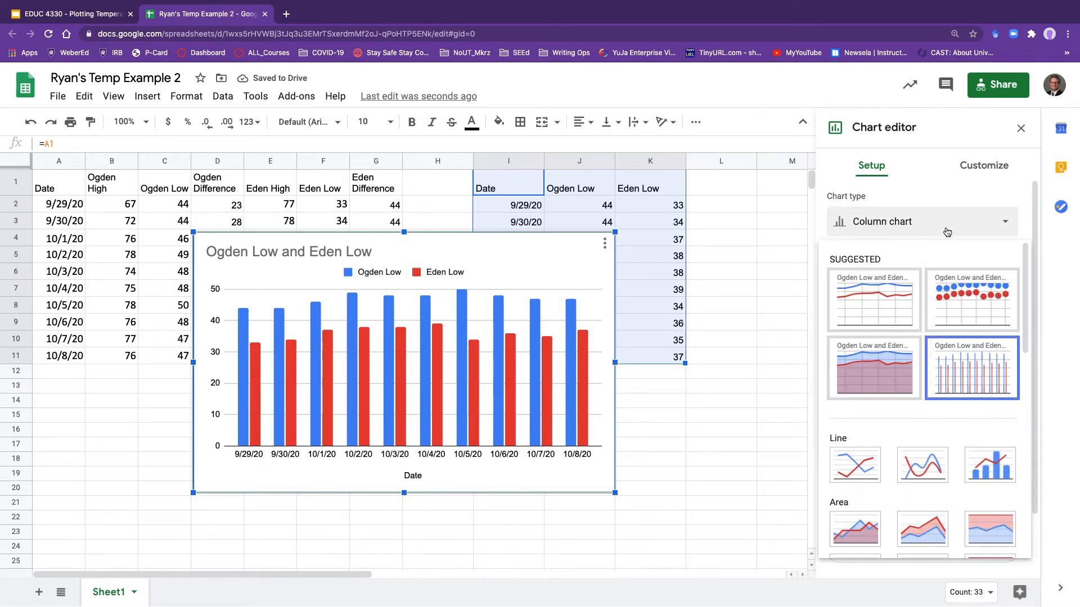
left_click(886, 312)
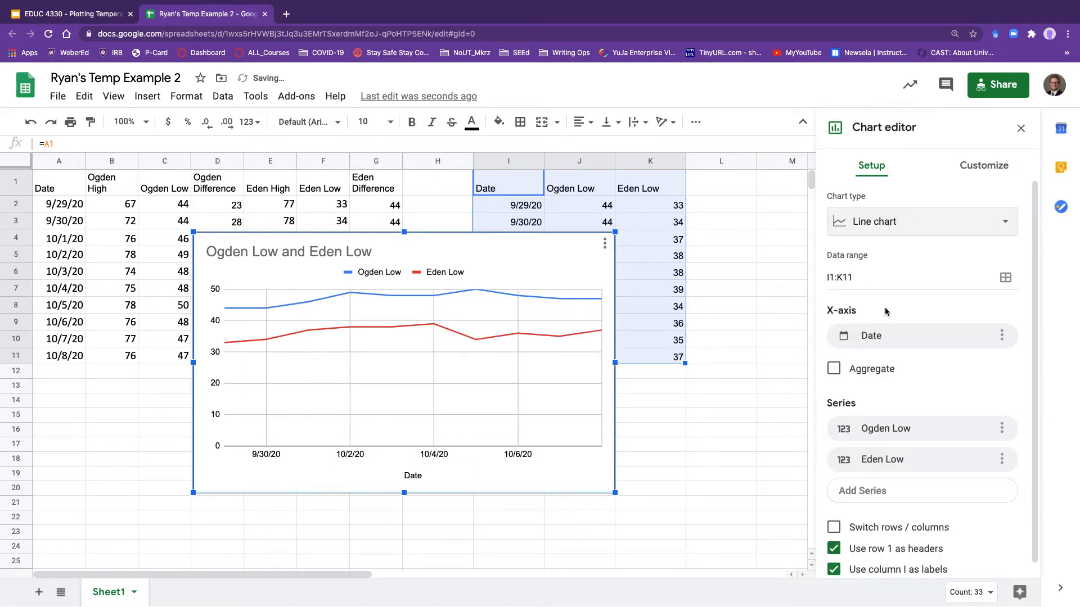
- Move the Ogden Low and Eden Low chart below the source table, starting at about row 15 near column A
left_click(464, 251)
left_click_drag(456, 235, 306, 412)
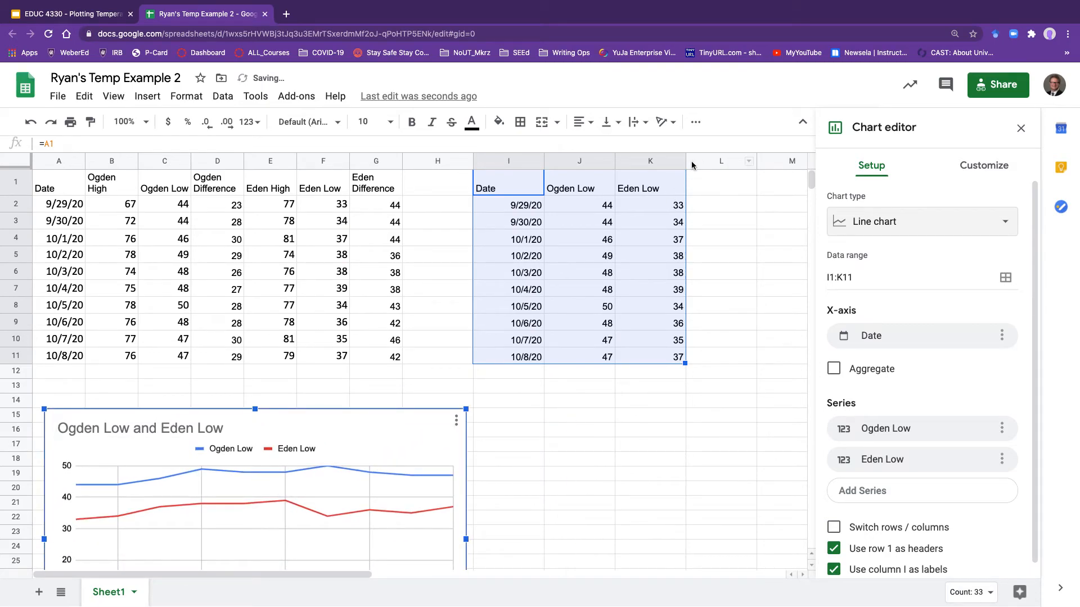
- Narrow columns I, J and K together to an equal width just wide enough for their dates and temperatures
left_click(499, 162)
mouse_move(497, 160)
left_mouse_down()
mouse_move(696, 161)
mouse_move(512, 161)
left_mouse_up()
left_click_drag(660, 161, 482, 161)
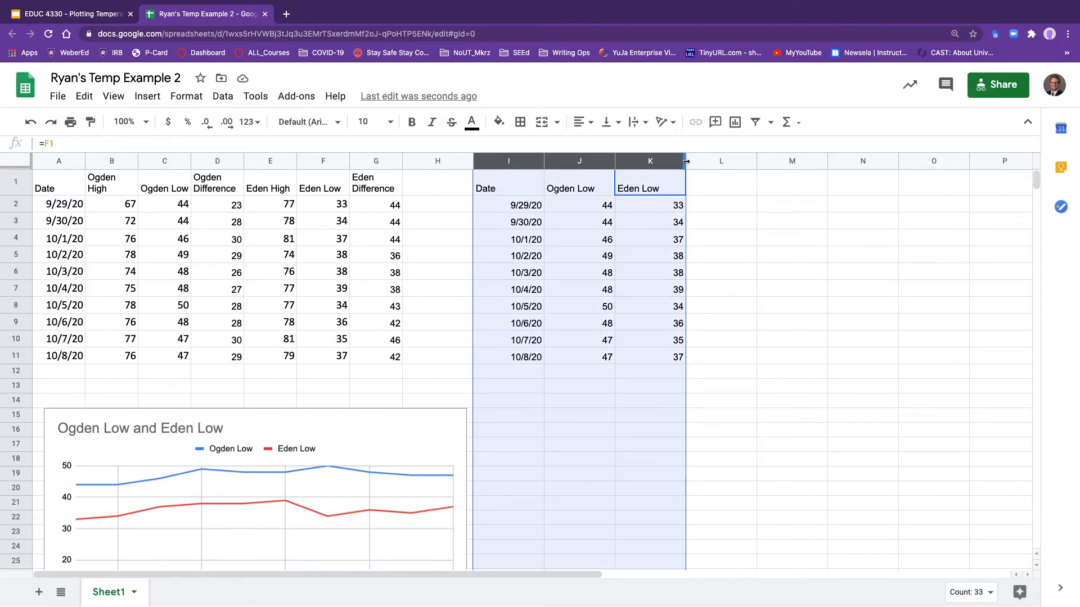
left_click_drag(616, 161, 645, 164)
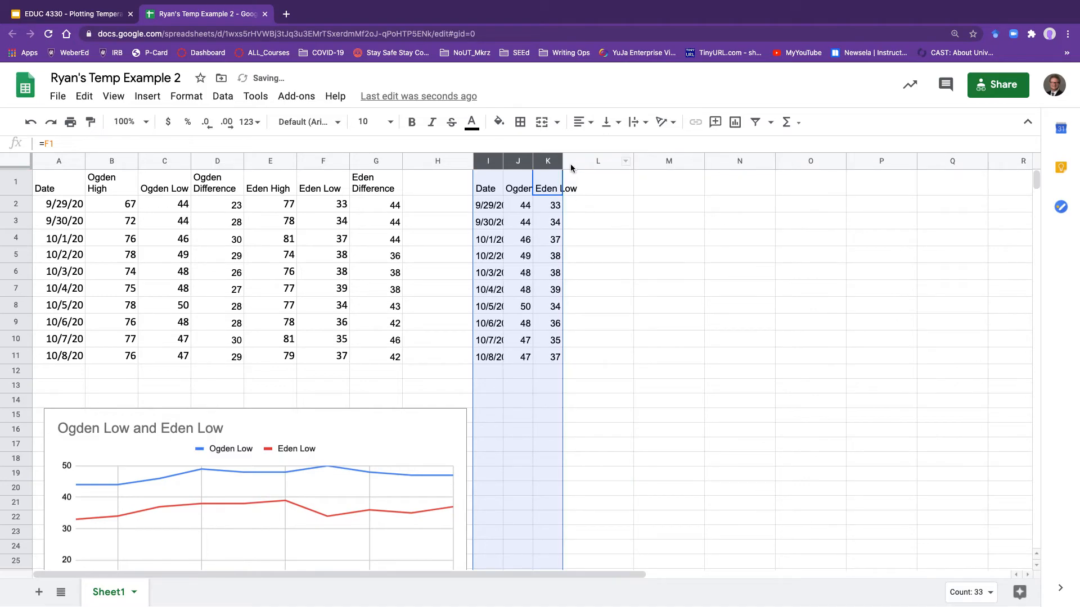
left_click_drag(561, 161, 575, 161)
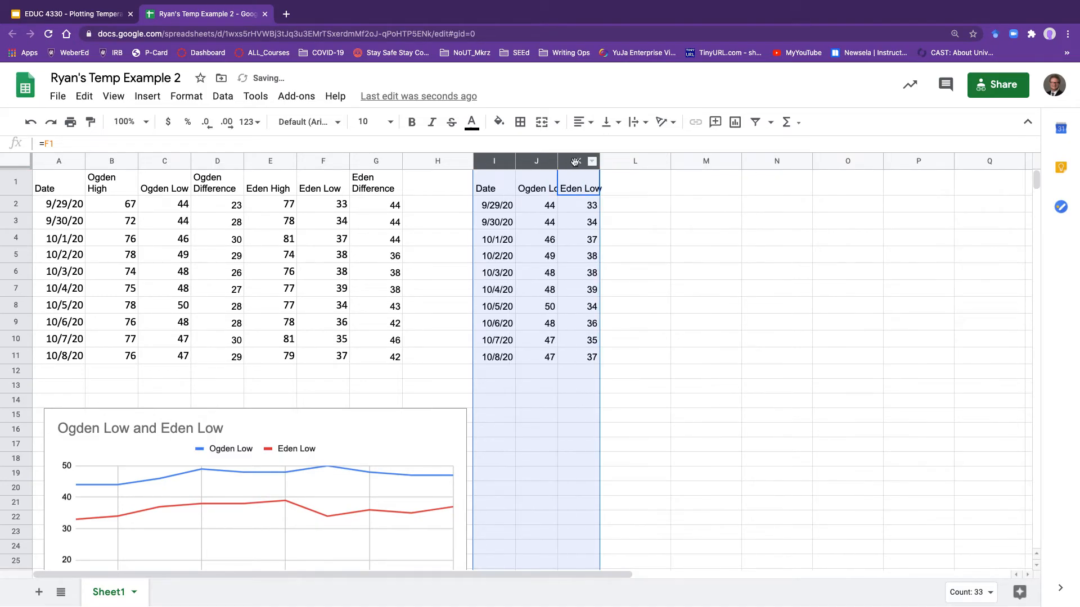
left_click(654, 192)
left_click(707, 190)
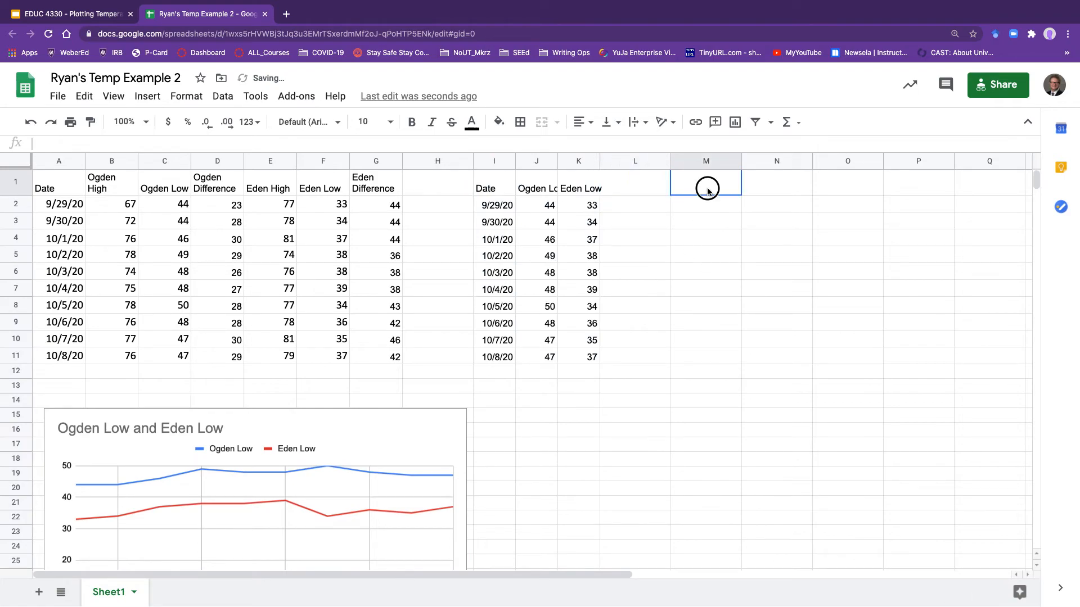
- Reference the Date, Ogden Difference and Eden Difference headers from A1, D1 and G1 in cells M1, N1 and O1
type("=")
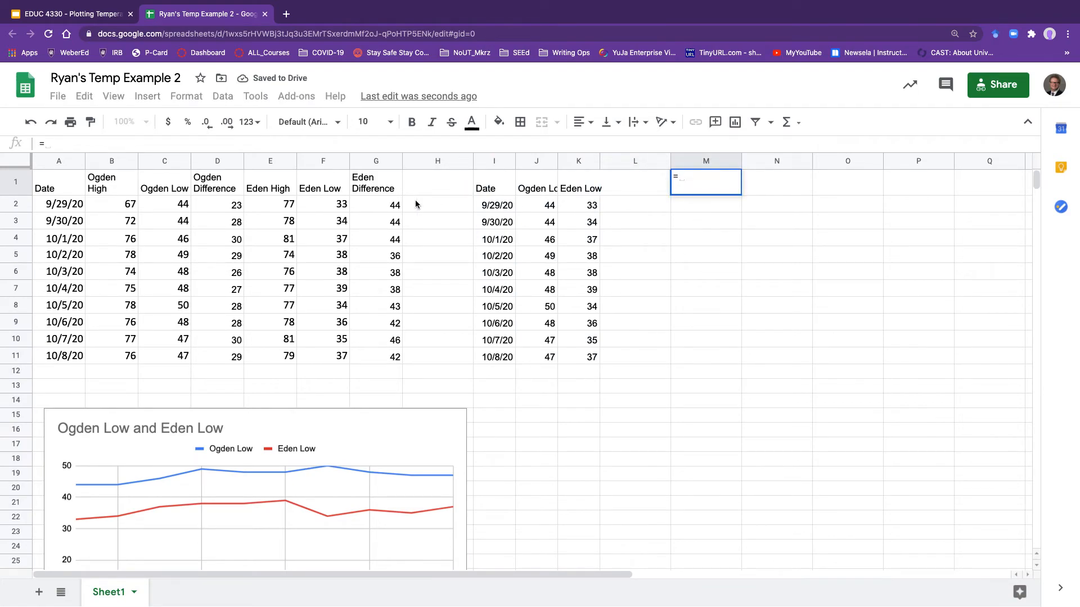
left_click(44, 187)
key("Return")
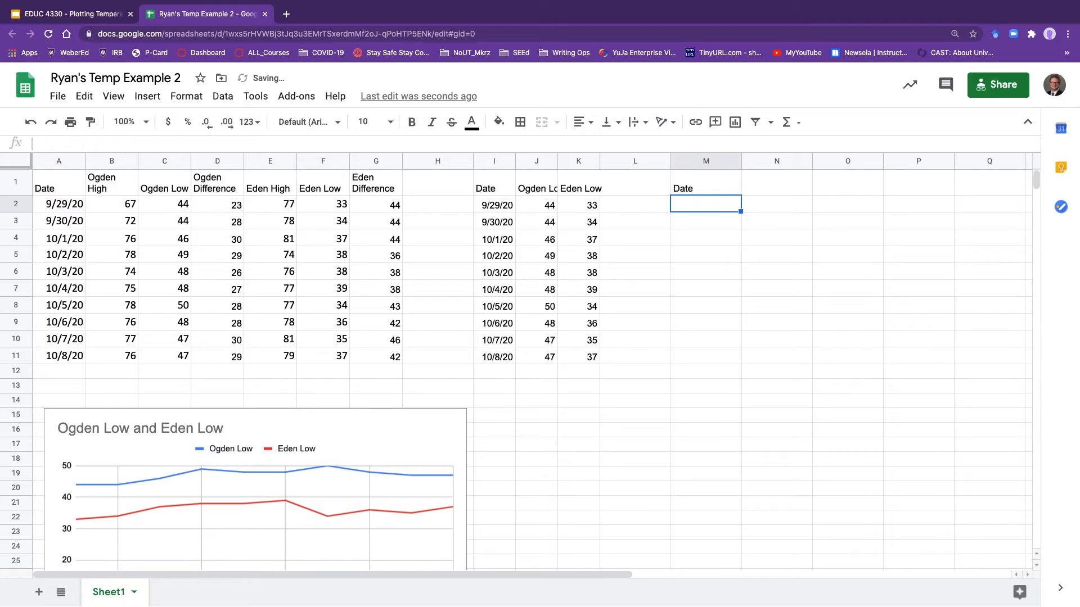
left_click(793, 190)
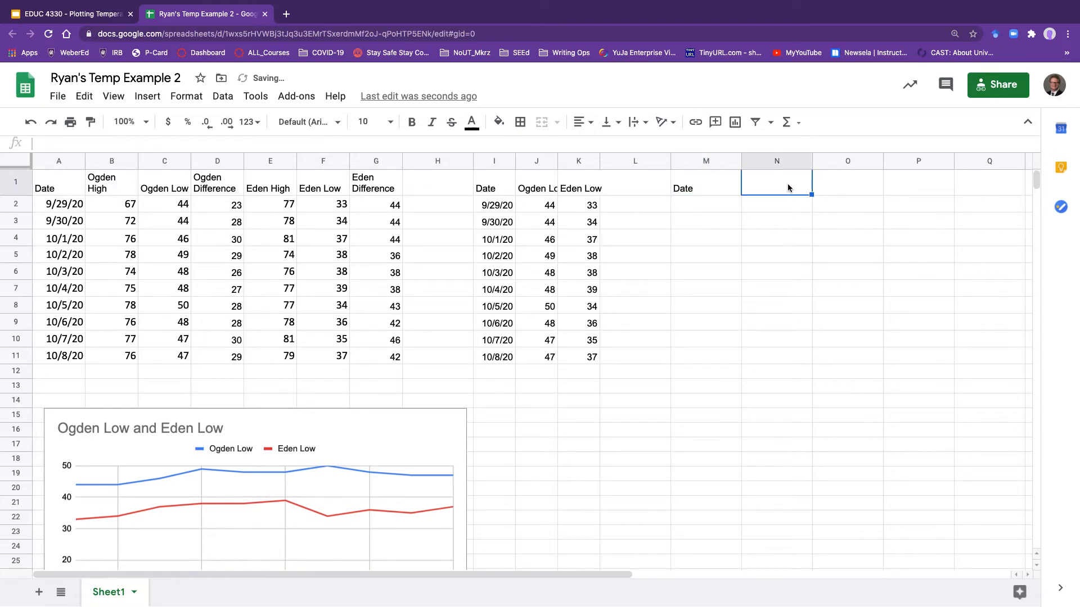
type("=")
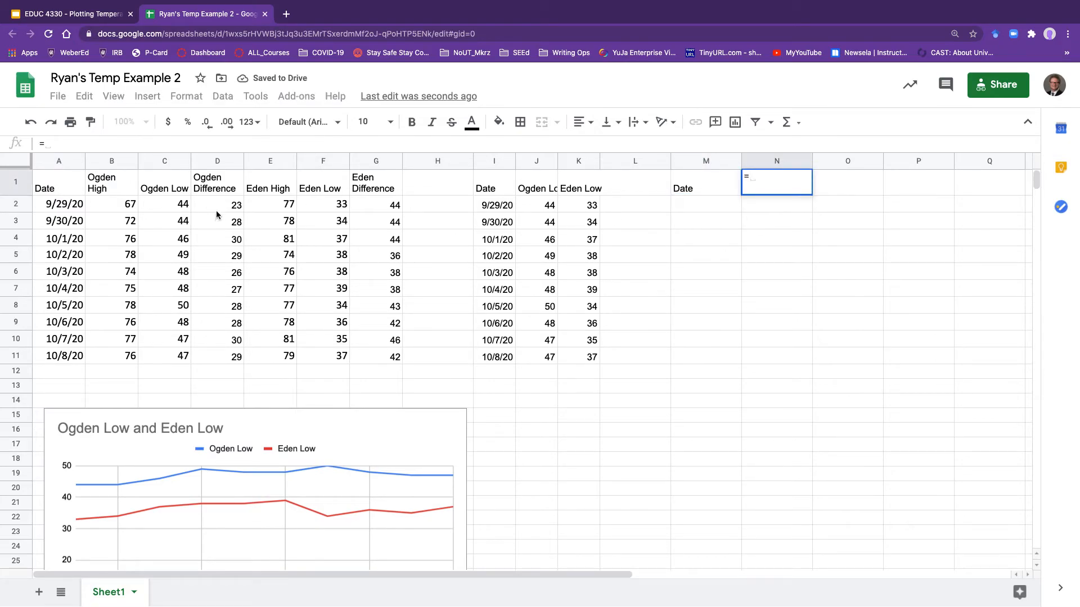
left_click(218, 191)
key("Return")
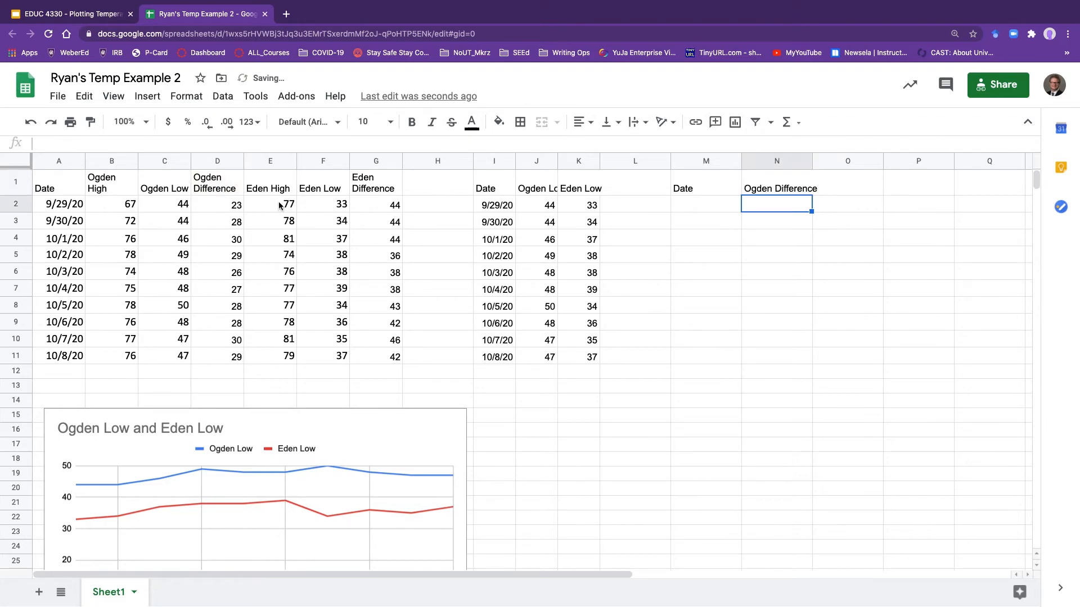
left_click(834, 184)
type("=")
left_click(371, 183)
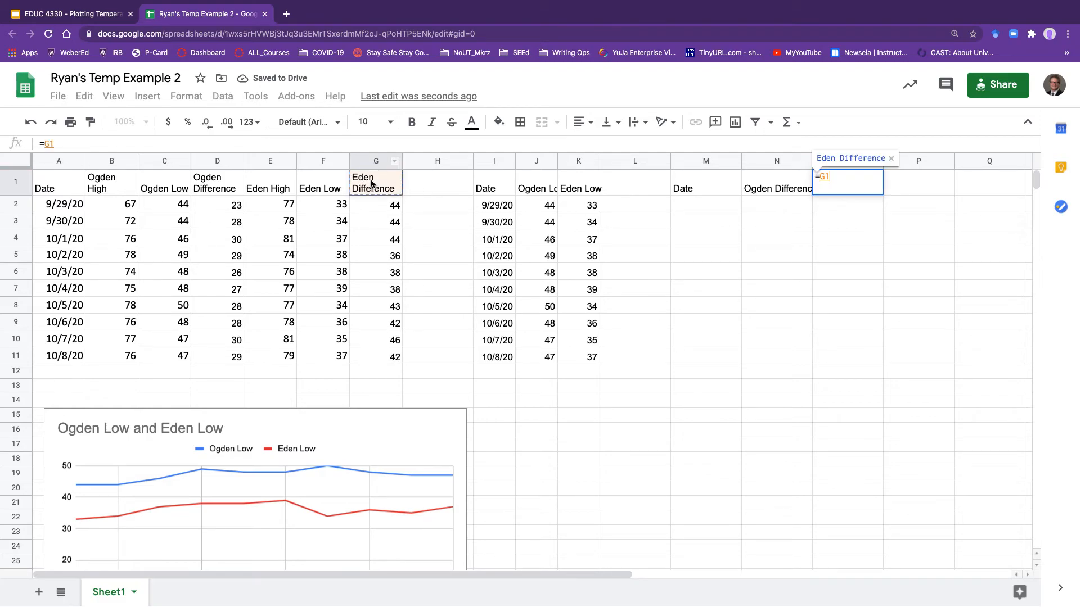
key("Return")
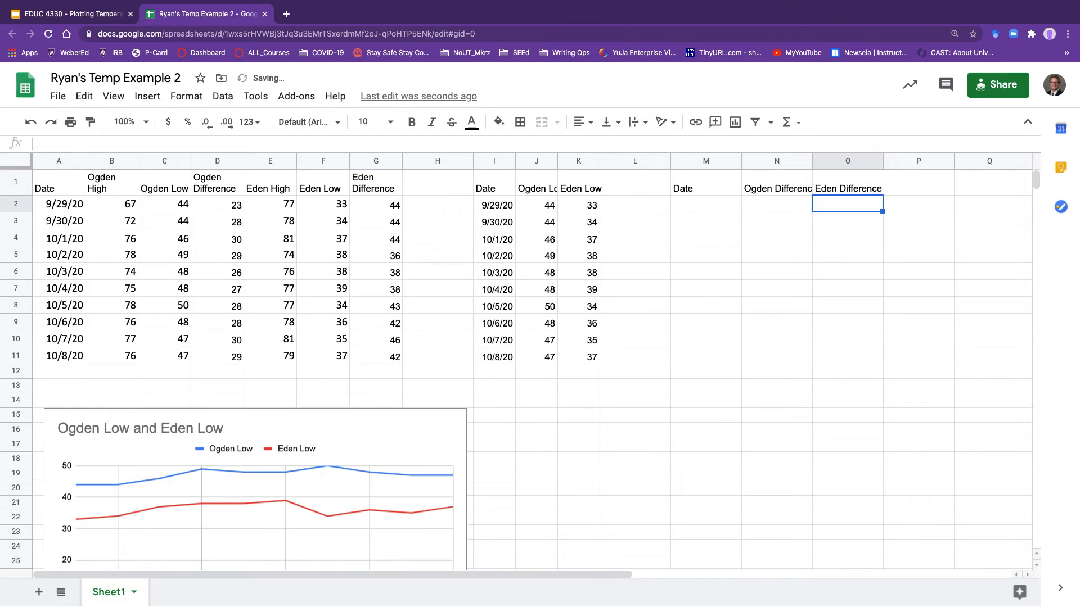
- Fill the header references in M1:O1 down through row 11 to bring in the dates and both difference columns
left_click(710, 185)
left_click_drag(749, 182, 877, 360)
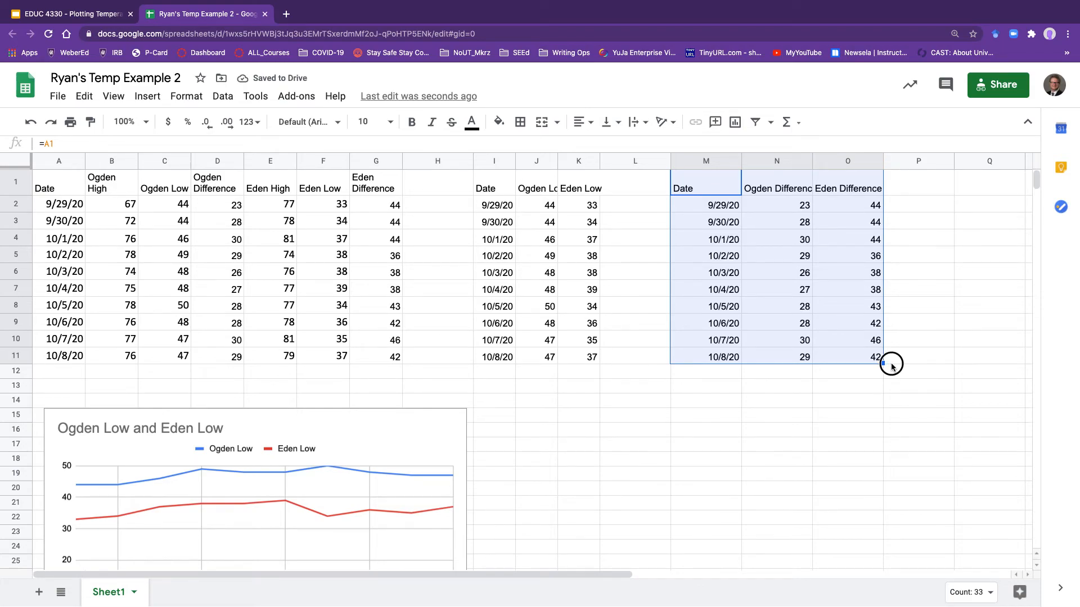
left_click(890, 360)
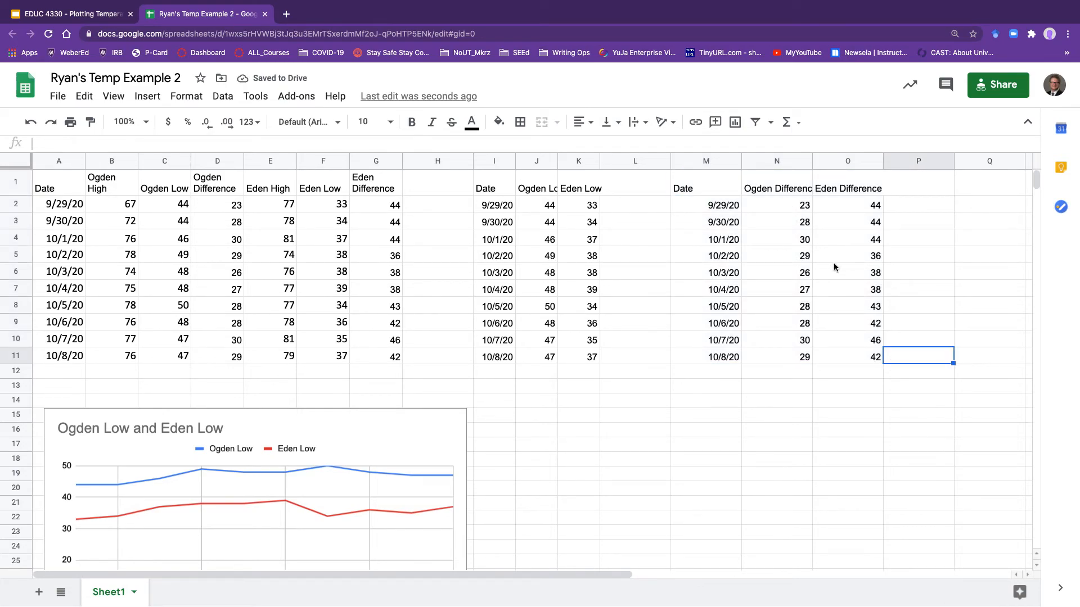
- Insert a line chart from the Date, Ogden Difference and Eden Difference data in M1:O11
left_click(704, 191)
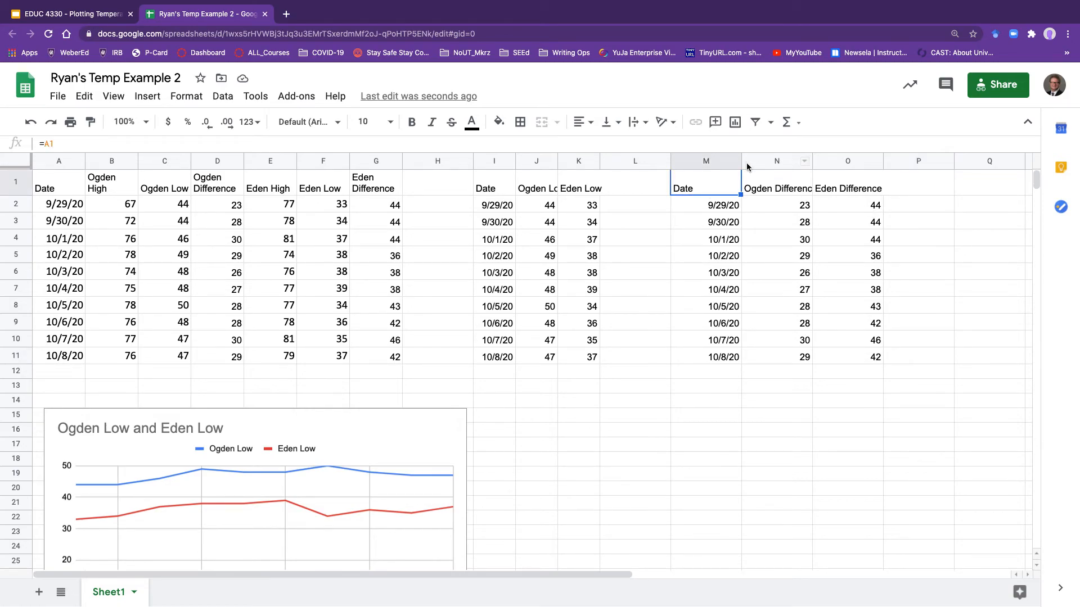
left_click_drag(873, 354, 703, 171)
left_click(735, 122)
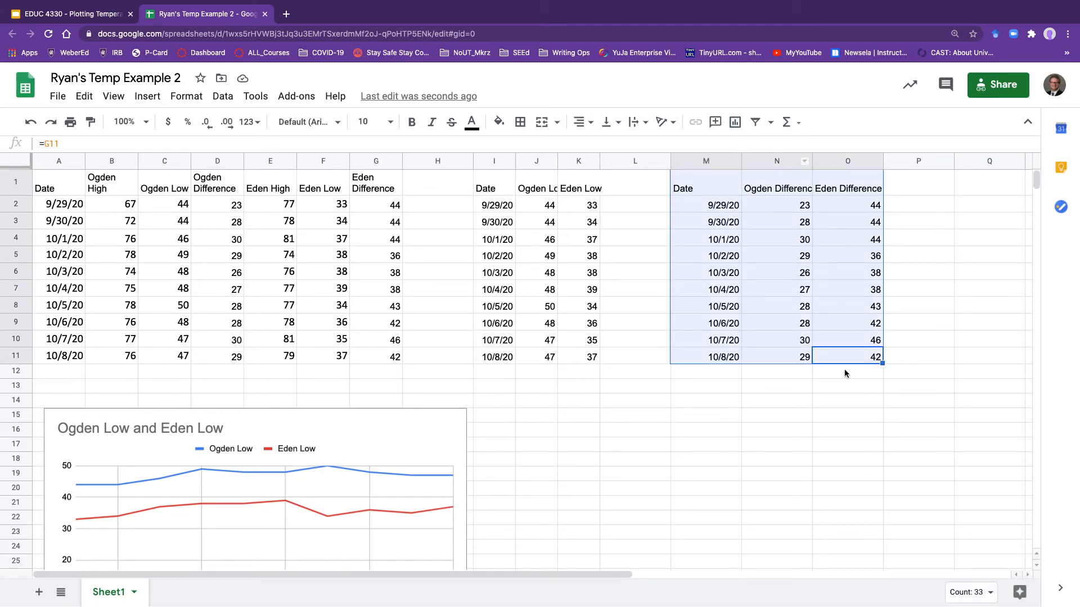
left_click_drag(489, 242, 649, 257)
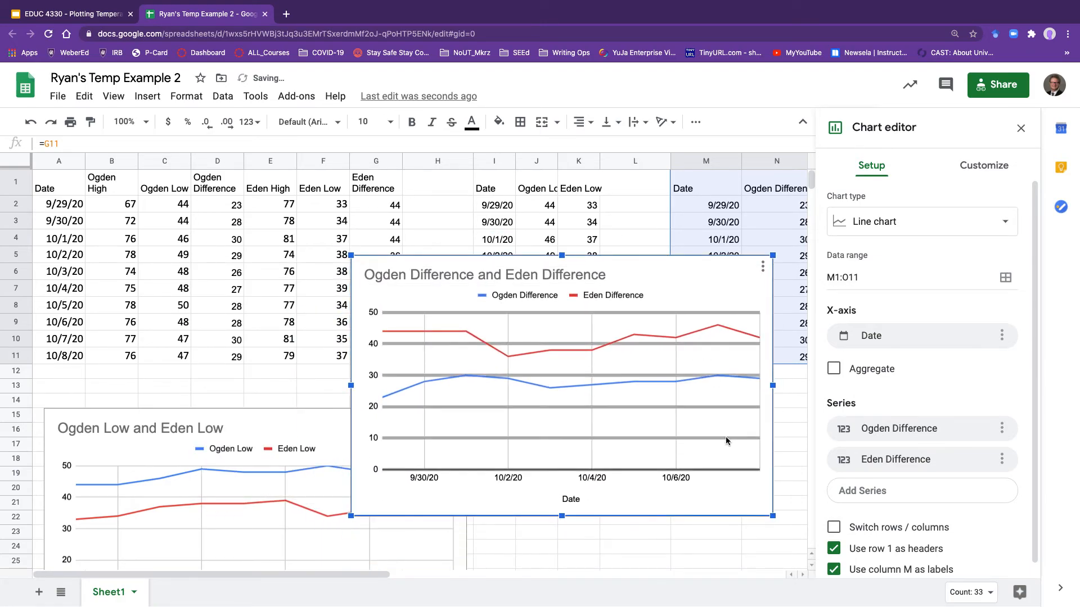
- Change the new chart's title to "Difference Between High and Low Daily Temperatures"
left_click(414, 275)
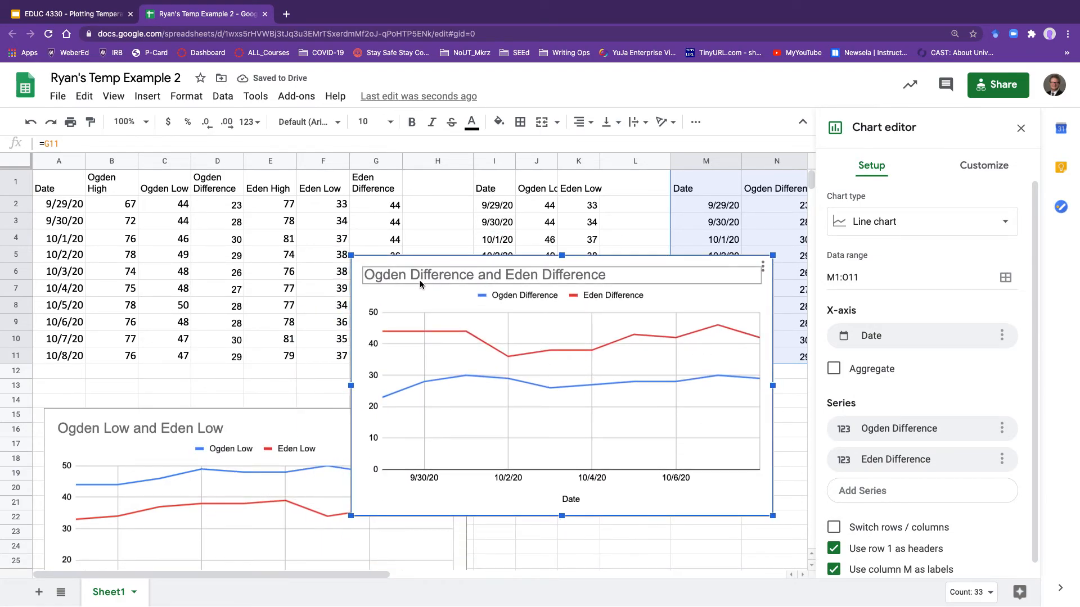
left_click(414, 275)
left_click(409, 275)
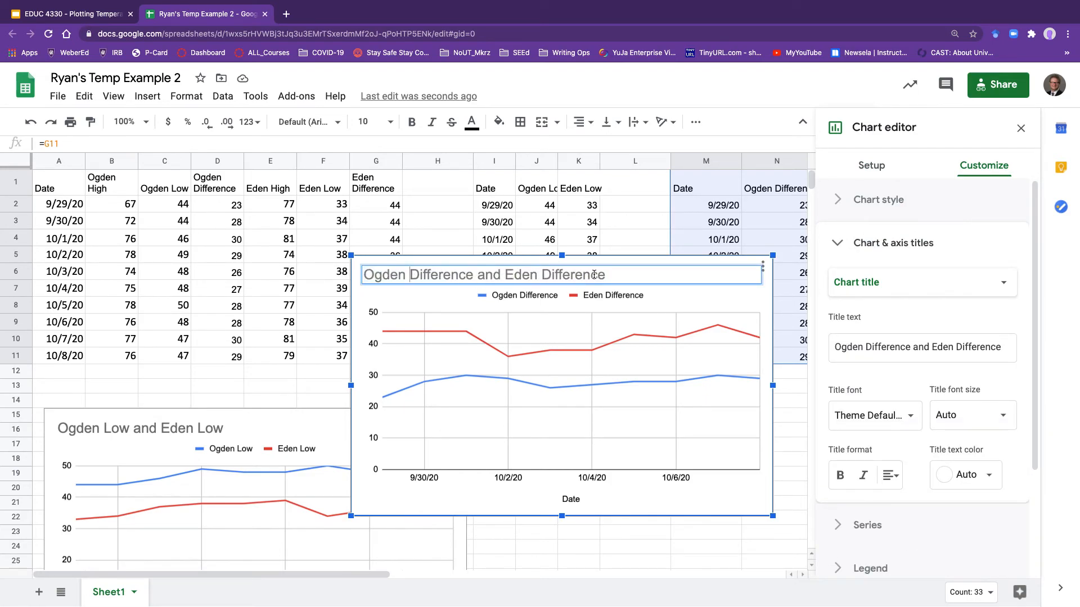
left_click_drag(605, 274, 356, 293)
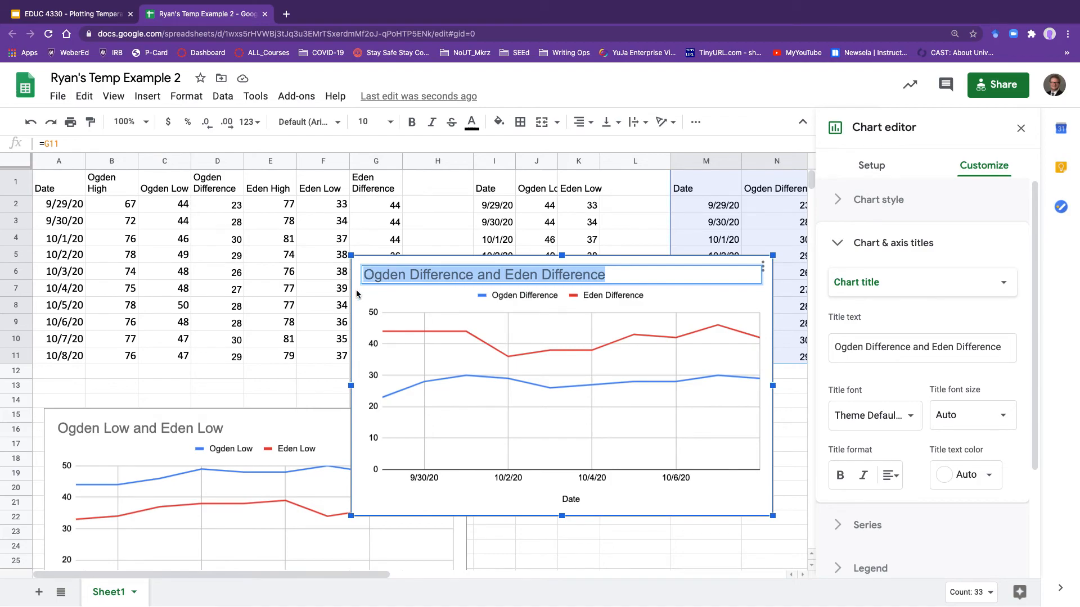
type("Different")
key("BackSpace")
type("c")
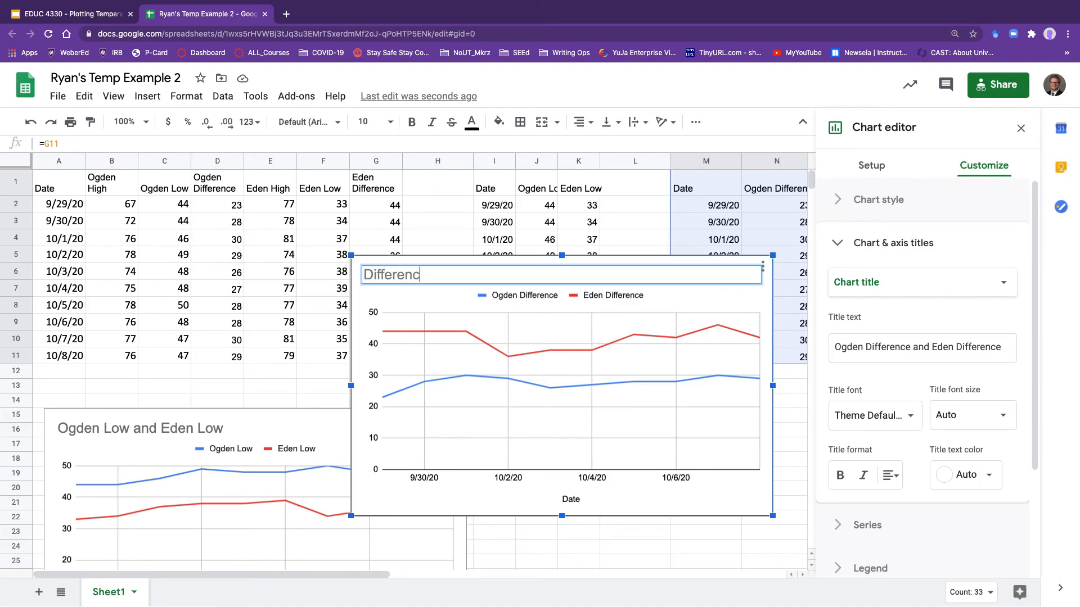
type("e Between High an")
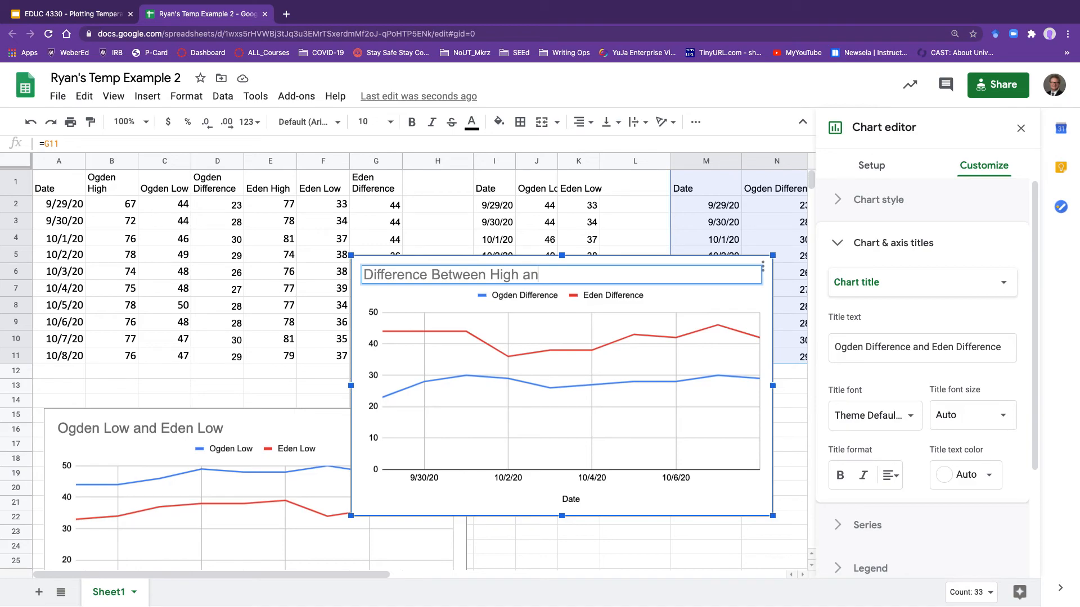
type("d Low Daily Temp")
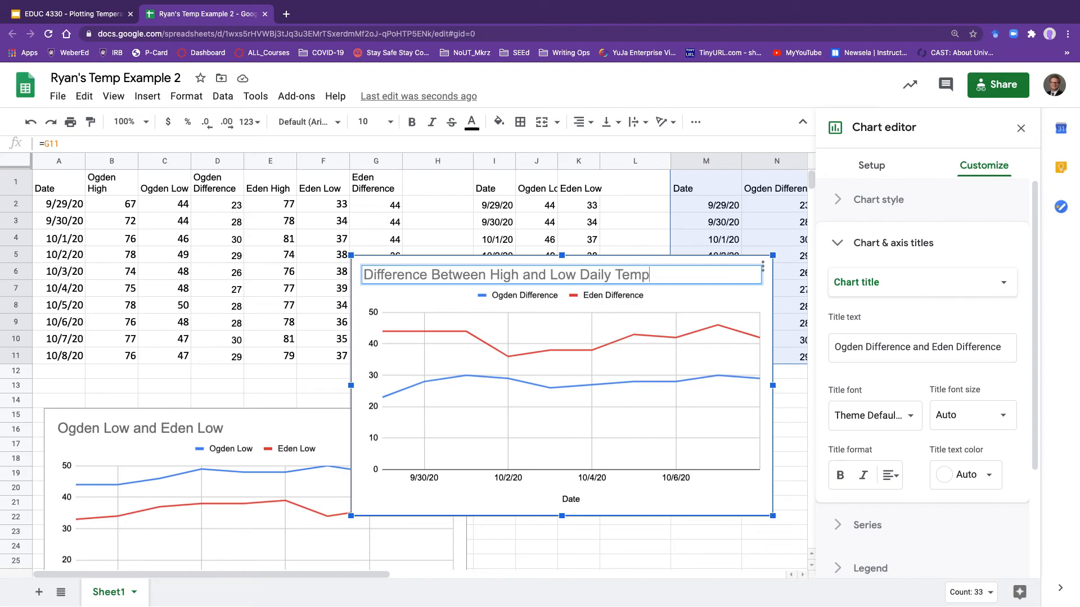
type("eratures")
left_click(366, 308)
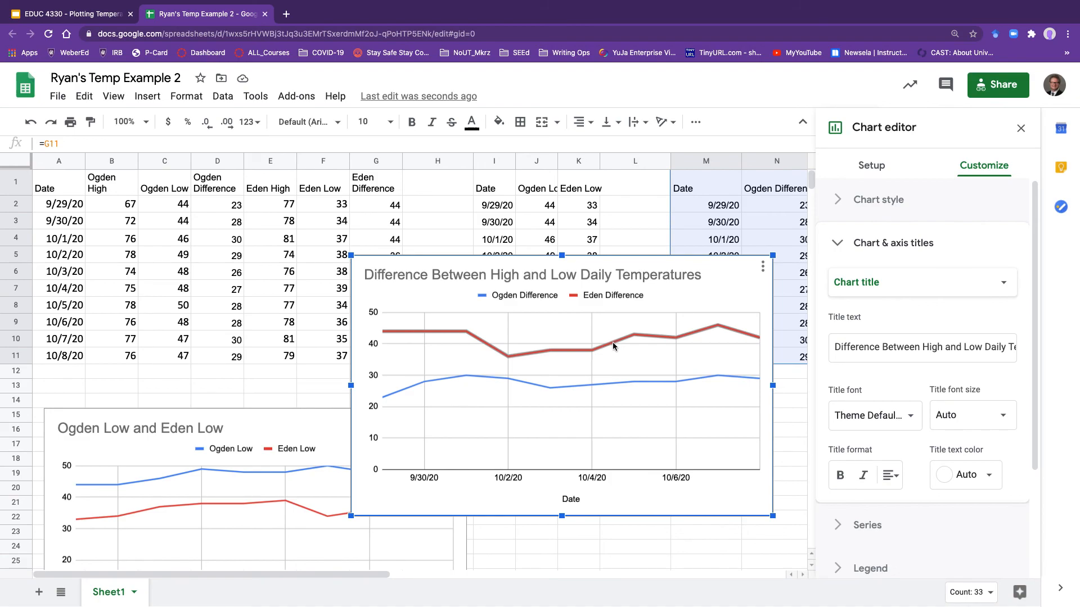
- Move the temperature difference chart beside the Ogden Low and Eden Low chart, starting at about row 15 in column I
left_click_drag(646, 259, 773, 417)
scroll(774, 418, "down", 2)
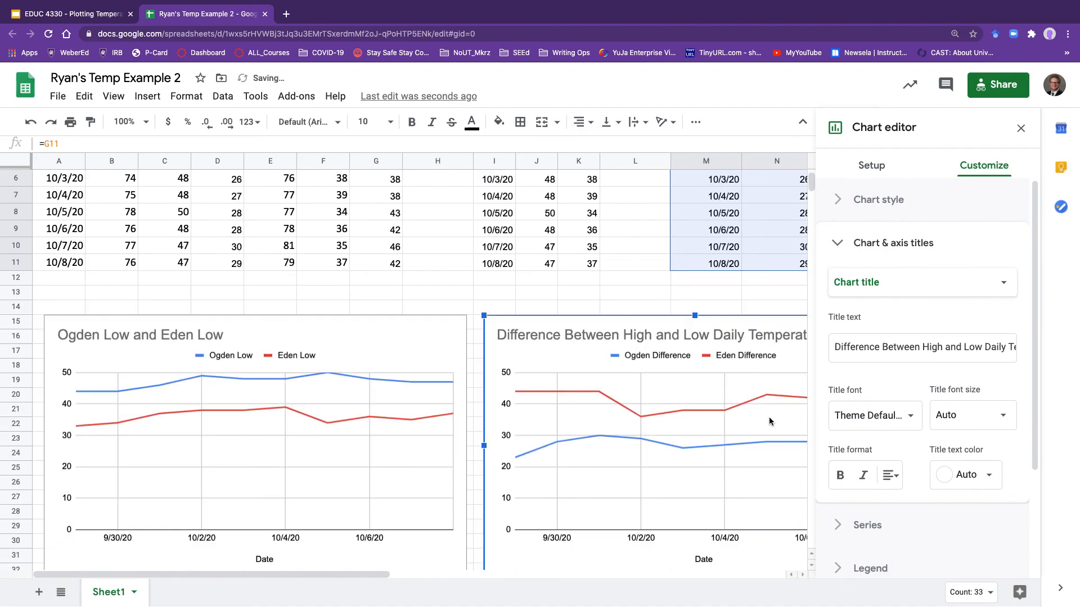
- Switch to the EDUC 4330 - Plotting Temperature presentation in Google Slides to review the Objectives slide
left_click(72, 16)
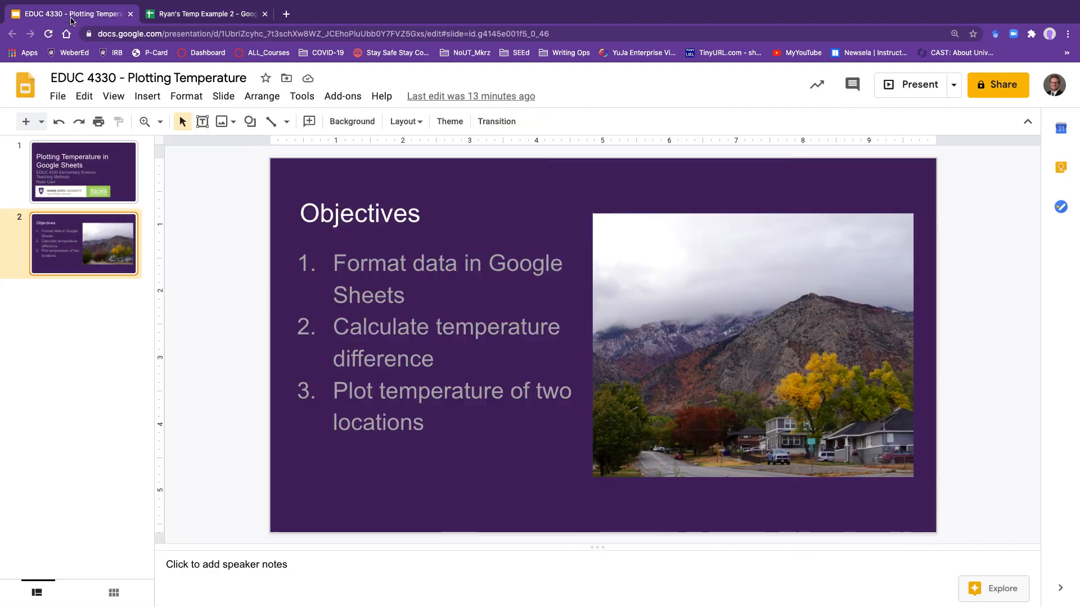